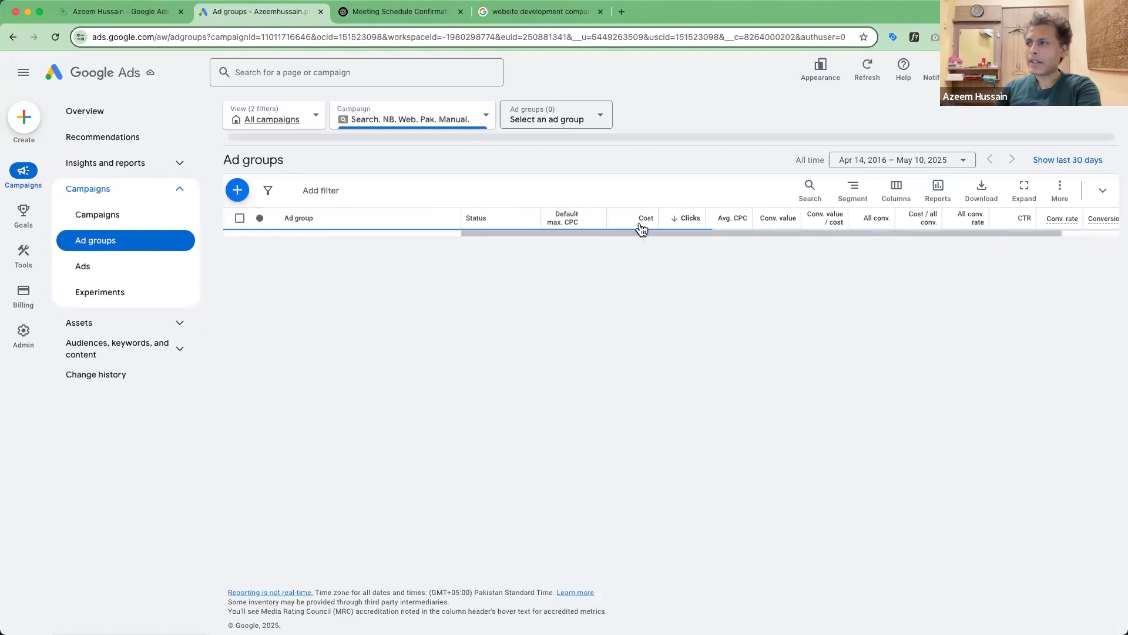
Open the settings of the "Search. NB. Web. Pak. Manual." campaign and expand its additional settings.
{"action": "left_click", "coordinate": [651, 140]}
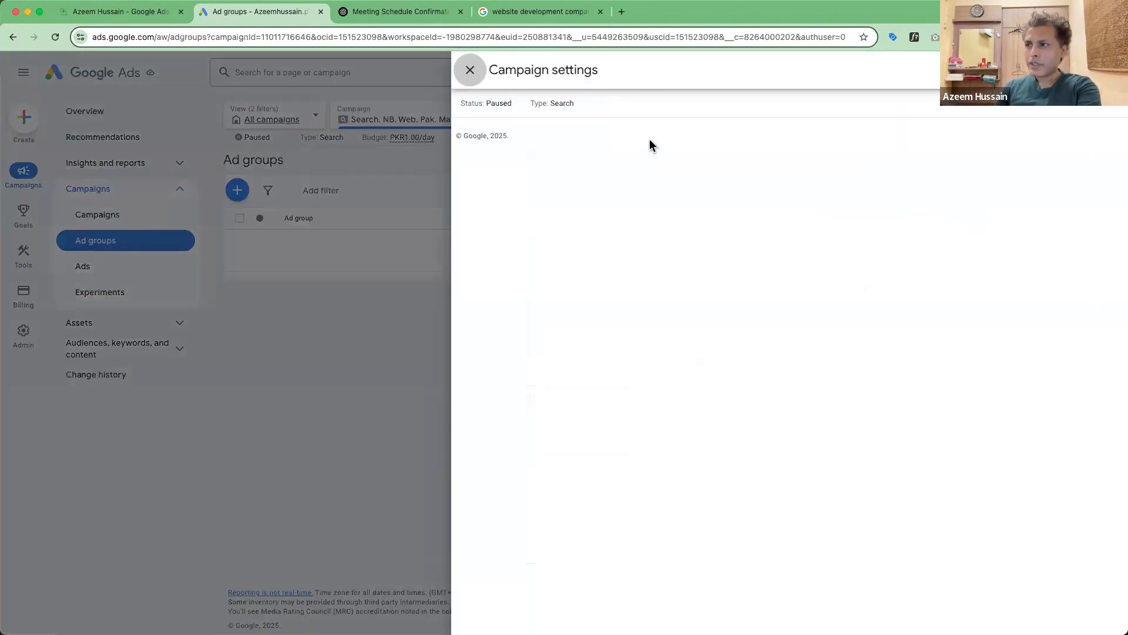
{"action": "left_click", "coordinate": [229, 239]}
{"action": "left_click", "coordinate": [105, 216]}
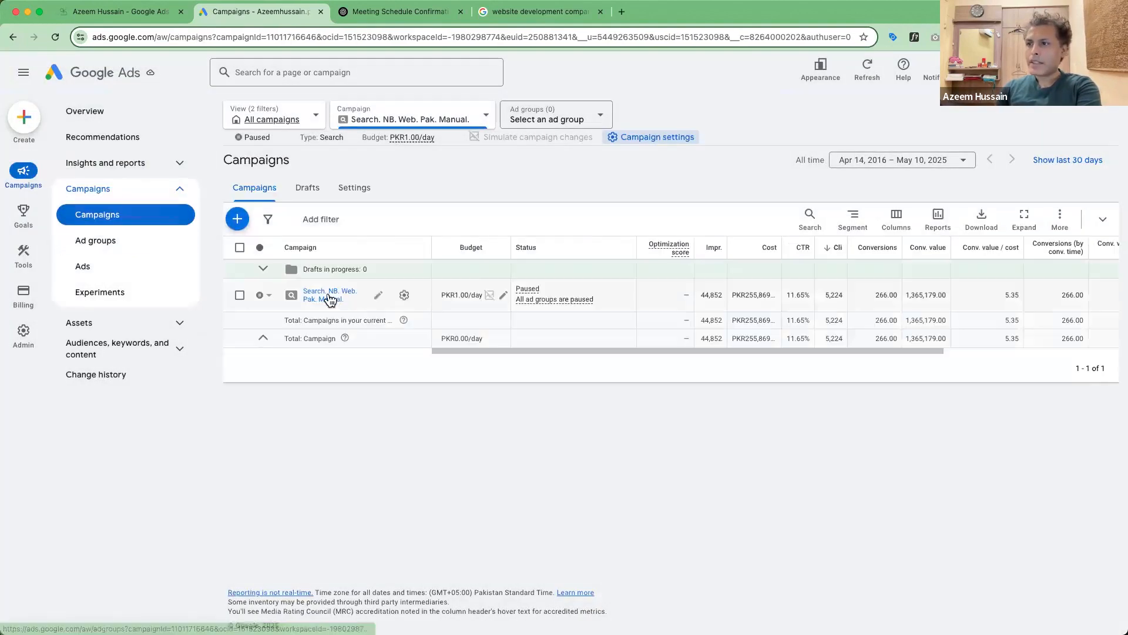
{"action": "left_click", "coordinate": [405, 299]}
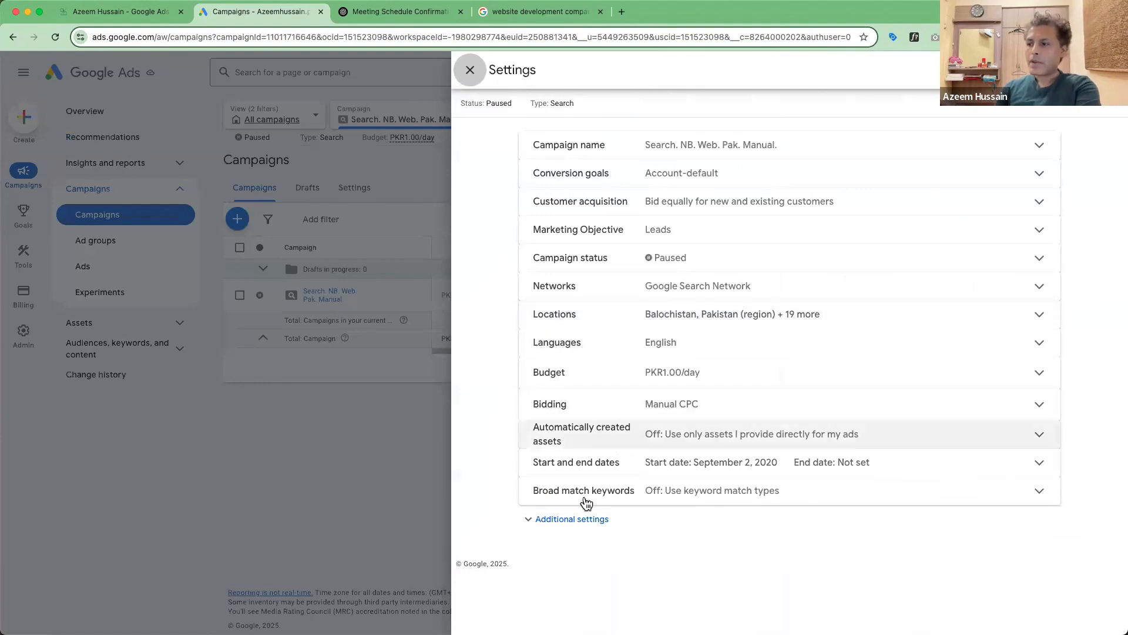
{"action": "left_click", "coordinate": [587, 520]}
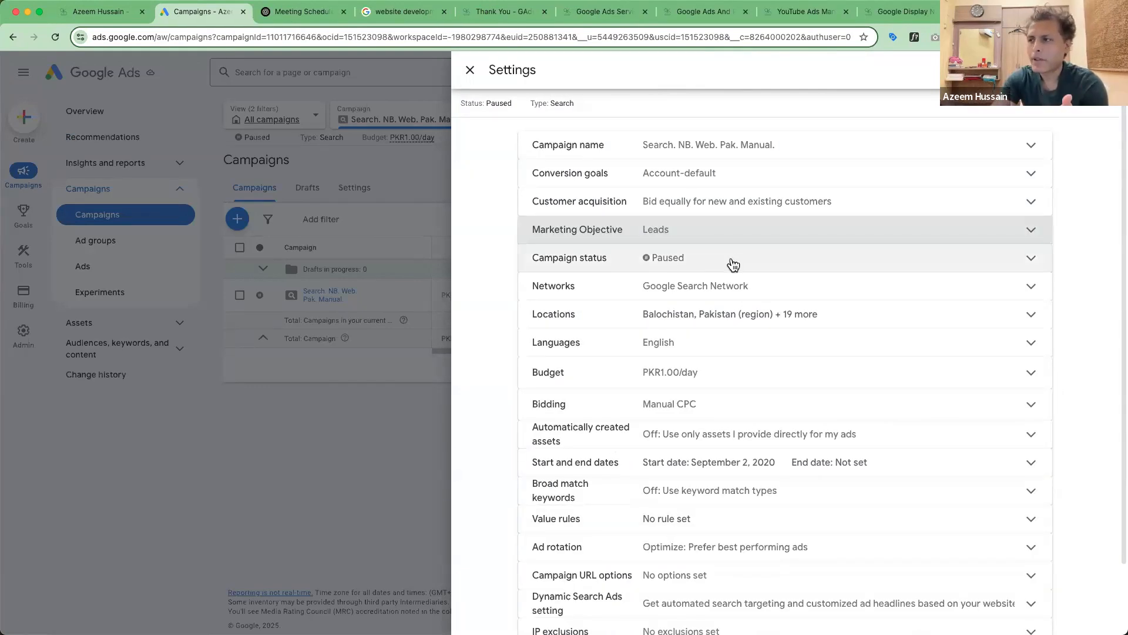
Review the campaign status and network options, comparing the networks with the Google results page for "website development company".
{"action": "left_click", "coordinate": [733, 264]}
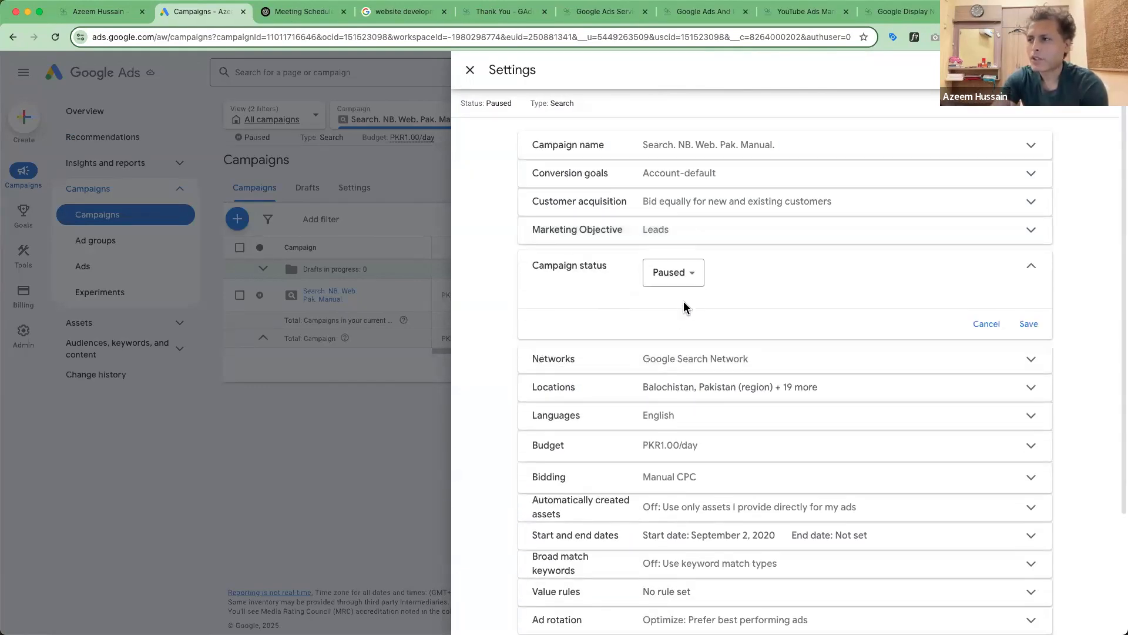
{"action": "left_click", "coordinate": [1029, 276]}
{"action": "left_click", "coordinate": [749, 290]}
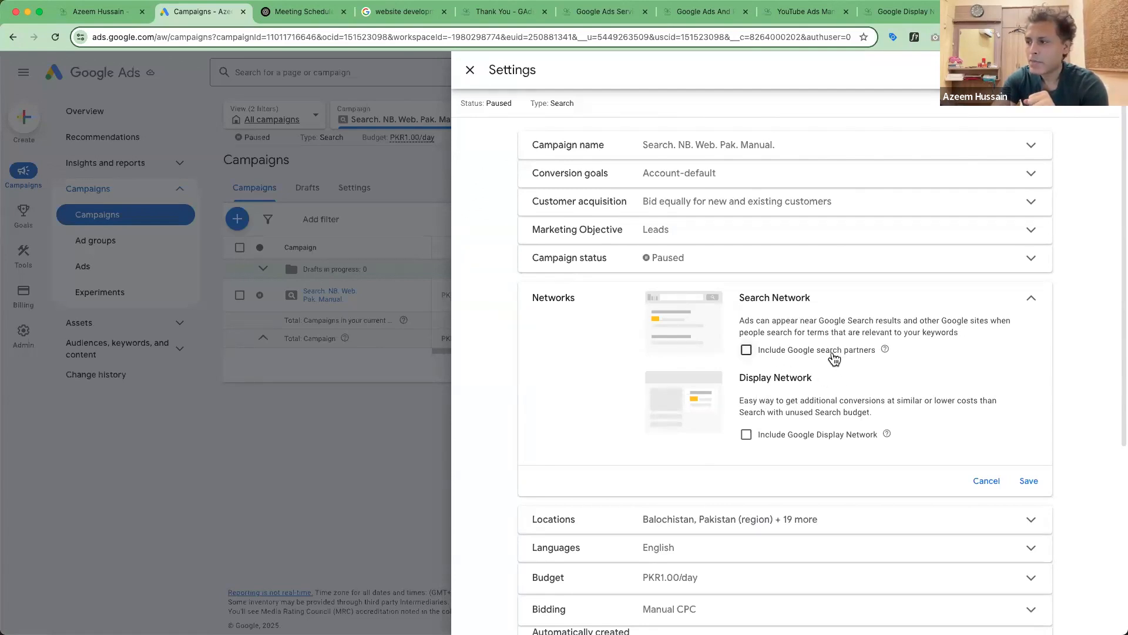
{"action": "double_click", "coordinate": [859, 352]}
{"action": "left_click", "coordinate": [964, 365]}
{"action": "left_click_drag", "start_coordinate": [879, 441], "coordinate": [817, 437]}
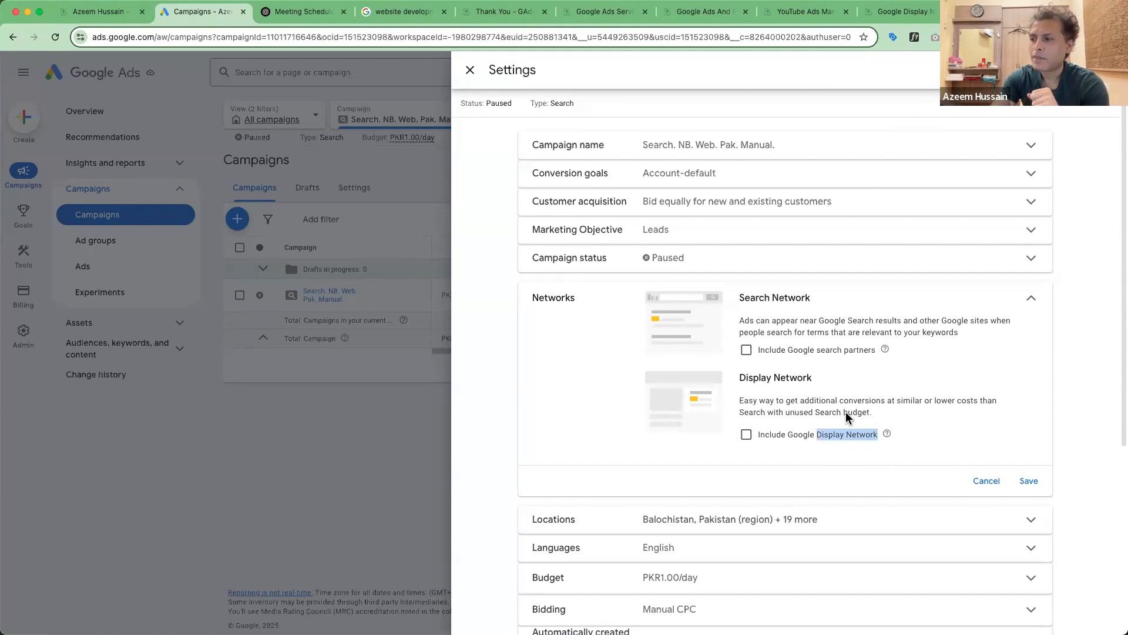
{"action": "left_click", "coordinate": [844, 340]}
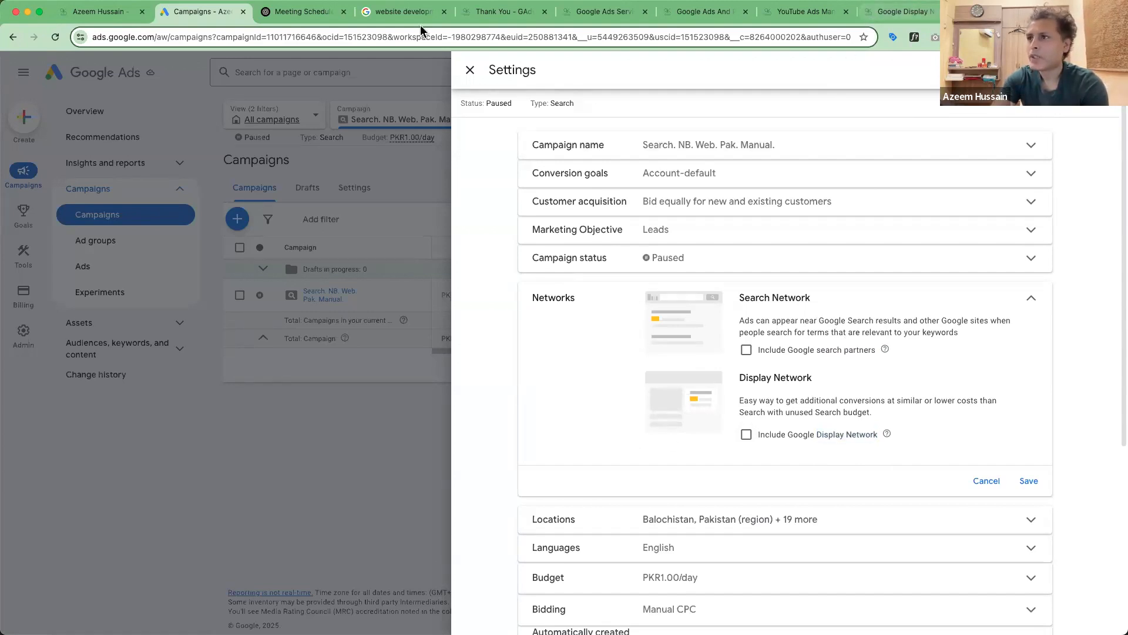
{"action": "left_click", "coordinate": [405, 11]}
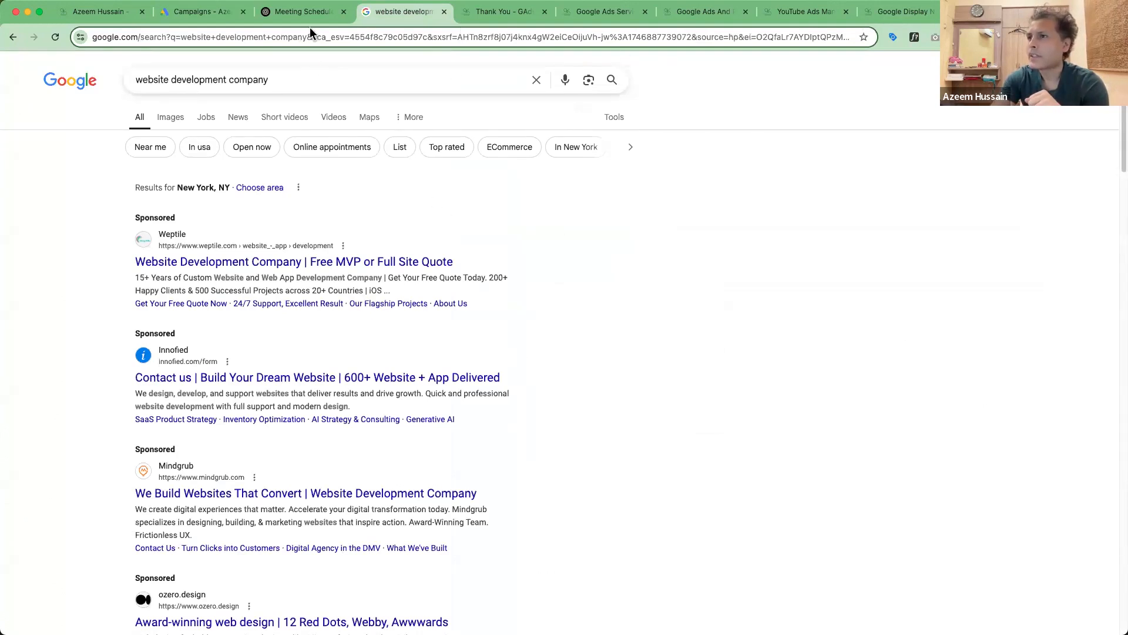
{"action": "left_click", "coordinate": [203, 13]}
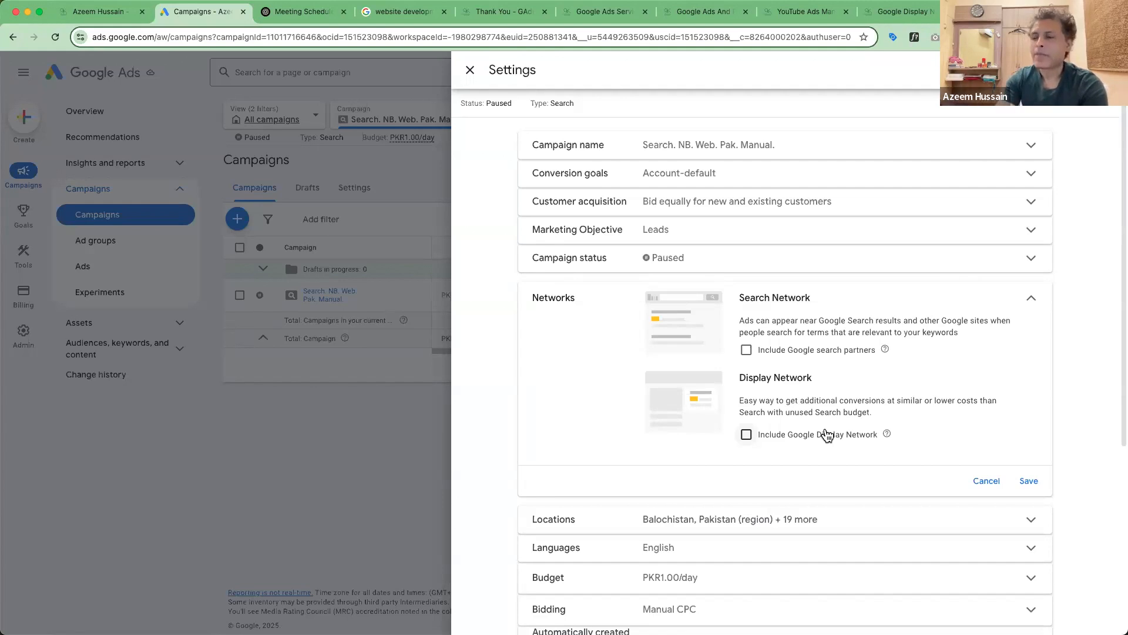
Try including the Google Display Network, clear the option again and collapse the network settings.
{"action": "left_click", "coordinate": [747, 435]}
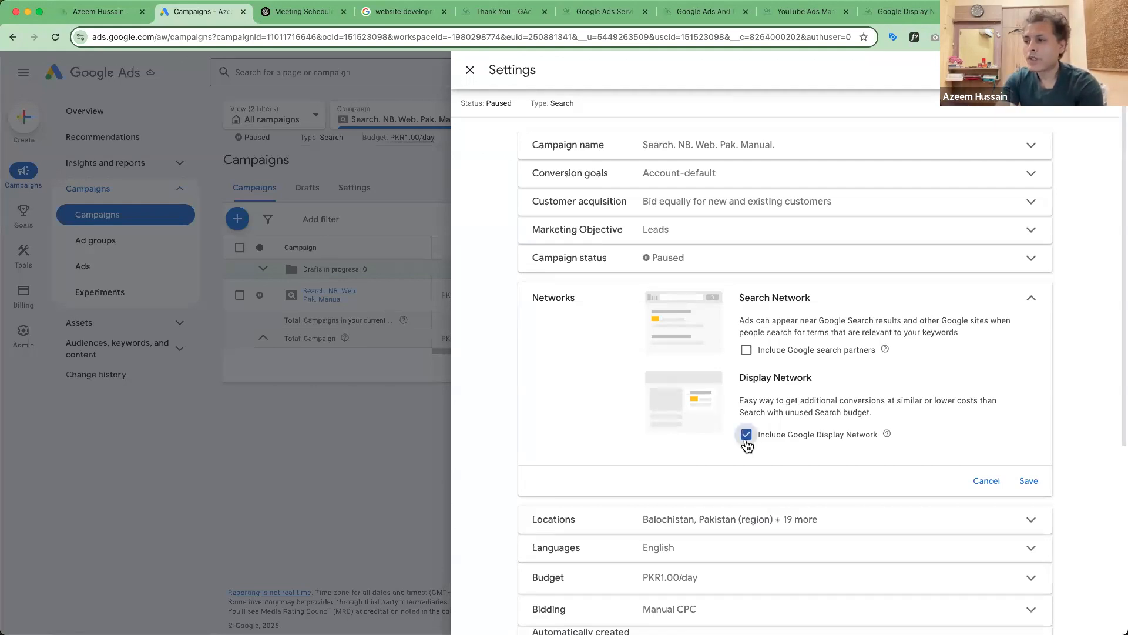
{"action": "left_click", "coordinate": [746, 435]}
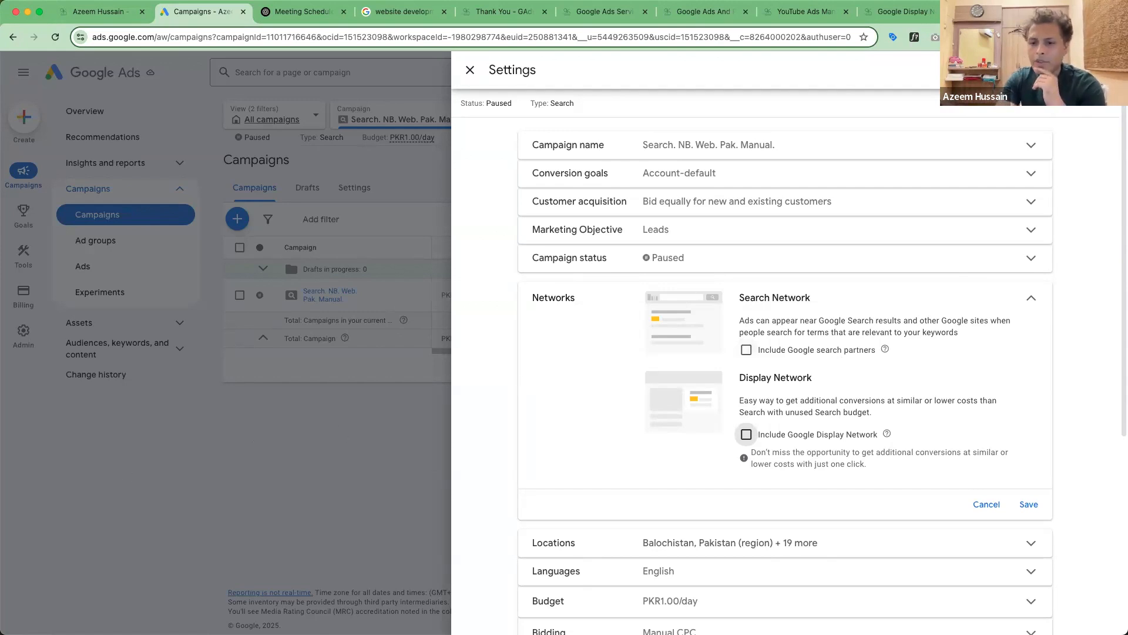
{"action": "left_click", "coordinate": [1031, 298]}
Open the campaign's location settings and expand the location options.
{"action": "left_click", "coordinate": [713, 320]}
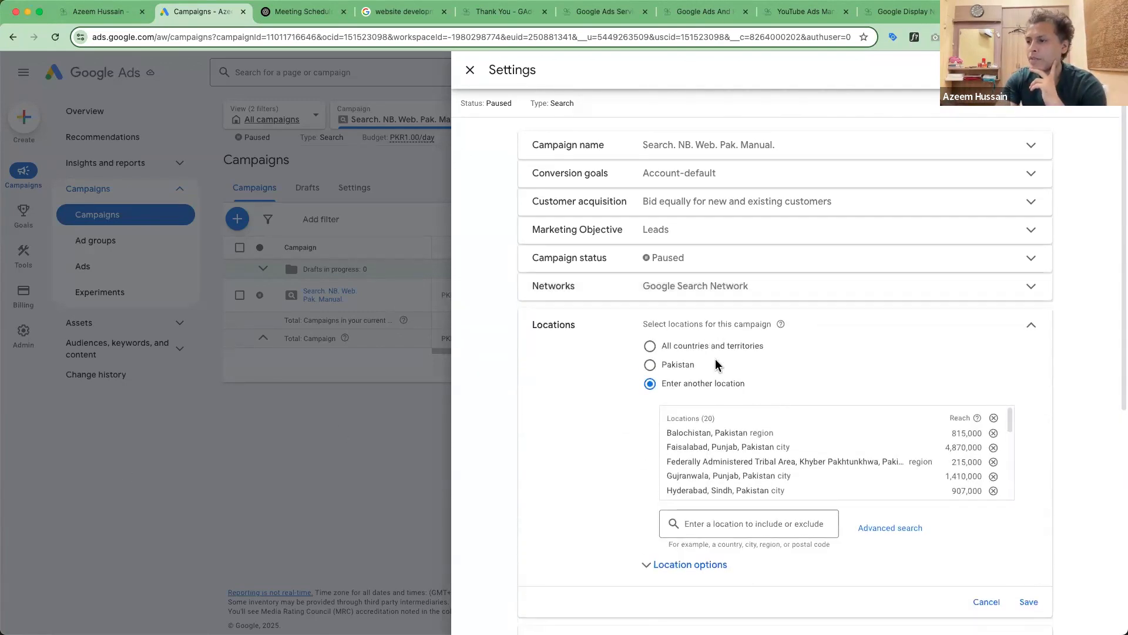
{"action": "left_click", "coordinate": [719, 573]}
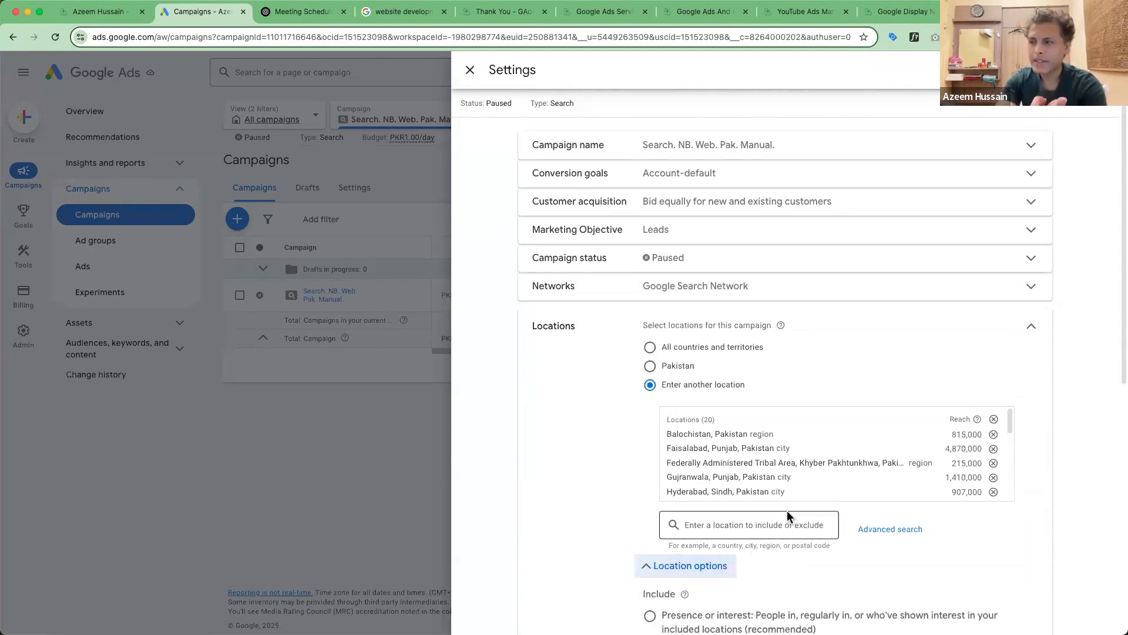
{"action": "scroll", "coordinate": [859, 402], "scroll_direction": "down", "scroll_amount": 2}
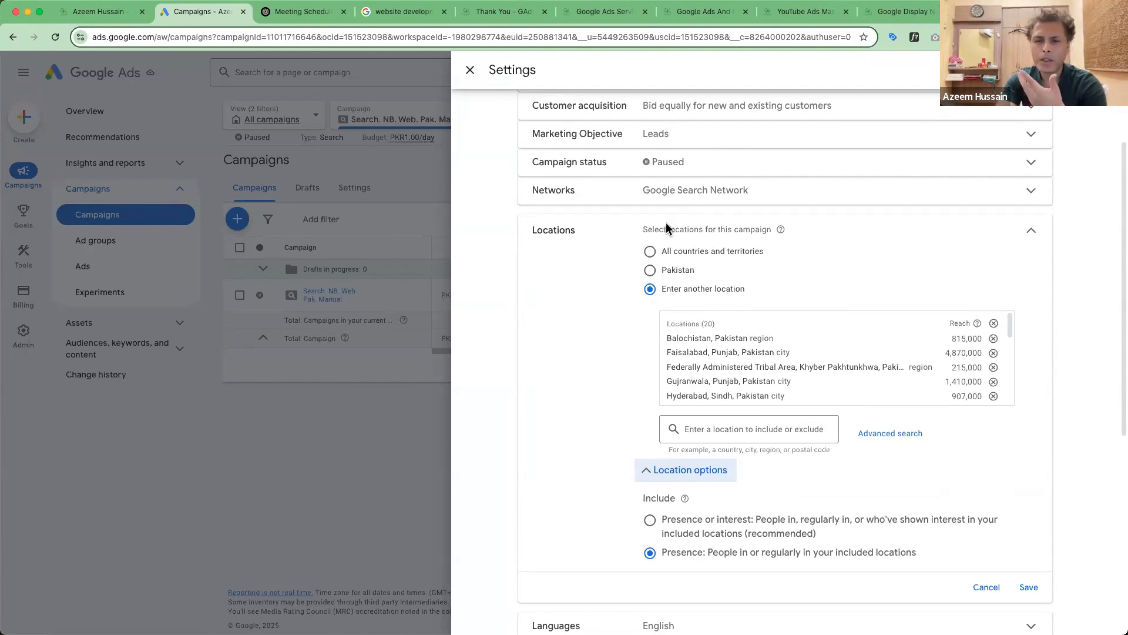
Try targeting Pakistan as the preset location, and switch back to entering another location.
{"action": "left_click", "coordinate": [673, 273]}
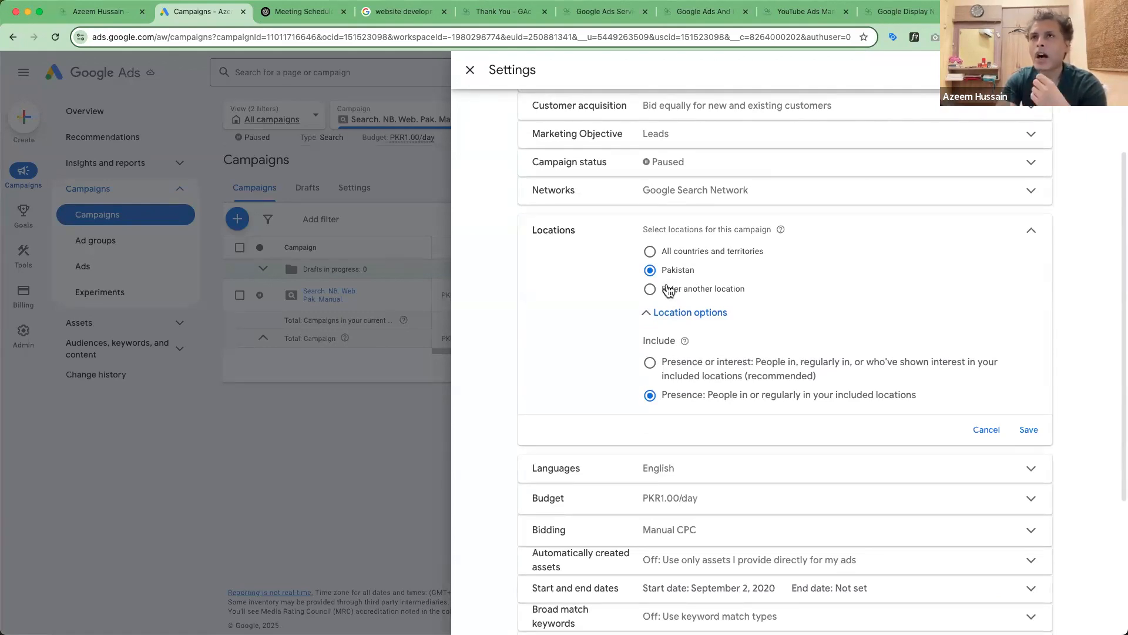
{"action": "left_click", "coordinate": [697, 320]}
{"action": "left_click", "coordinate": [697, 320]}
{"action": "left_click", "coordinate": [693, 289]}
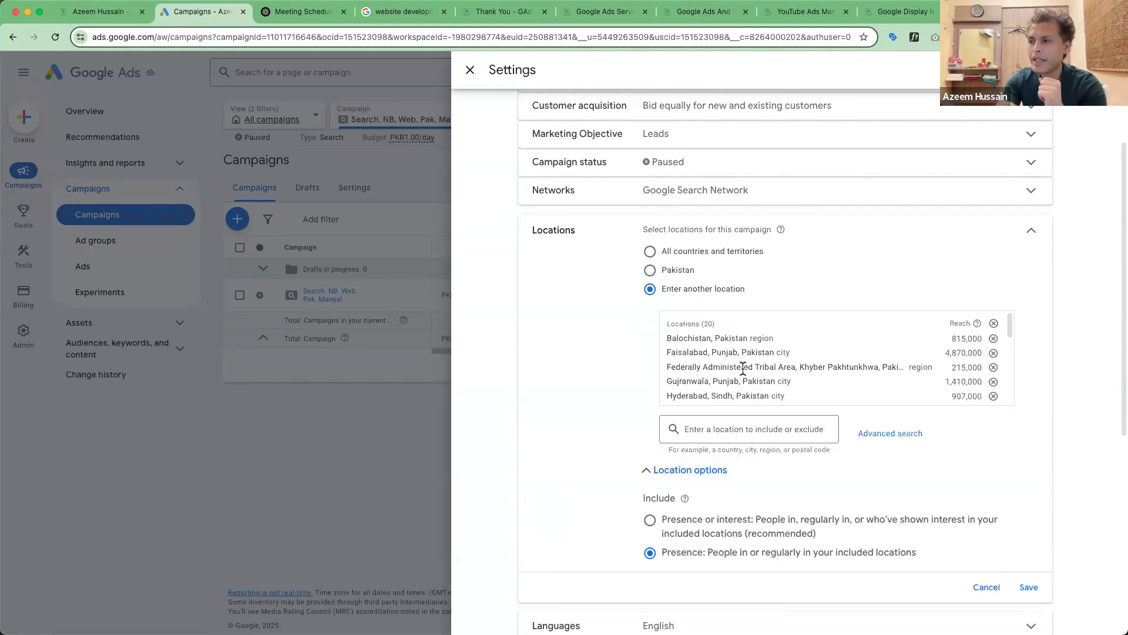
Review the cities and regions in the campaign's targeted locations, including the Lahore, Punjab entry.
{"action": "scroll", "coordinate": [736, 372], "scroll_direction": "down", "scroll_amount": 1}
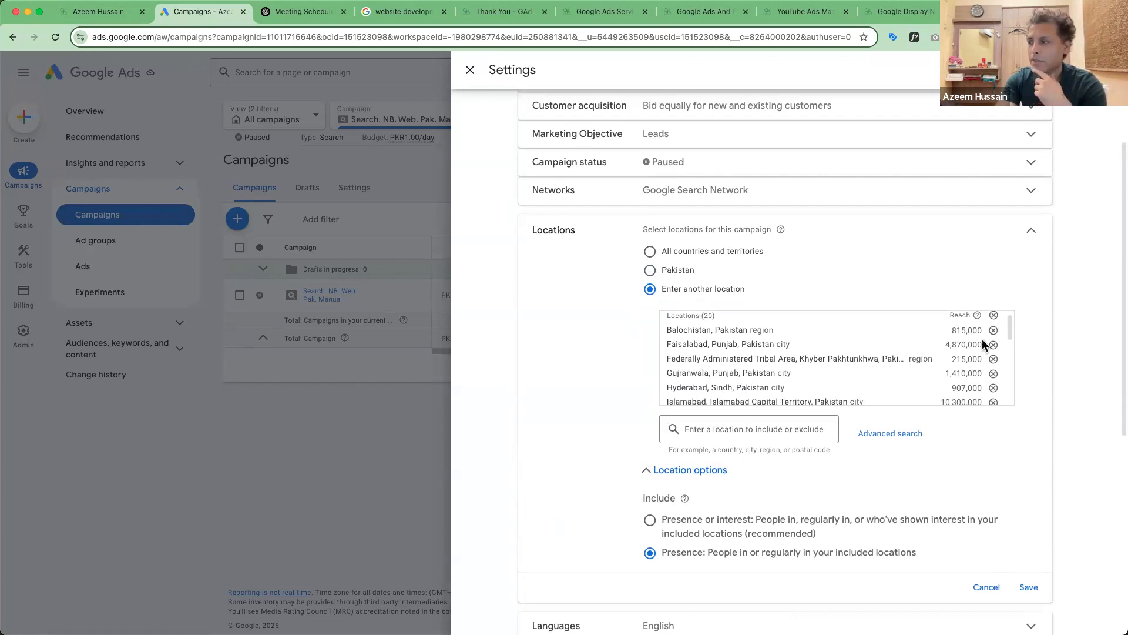
{"action": "left_click_drag", "start_coordinate": [1010, 329], "coordinate": [1014, 369]}
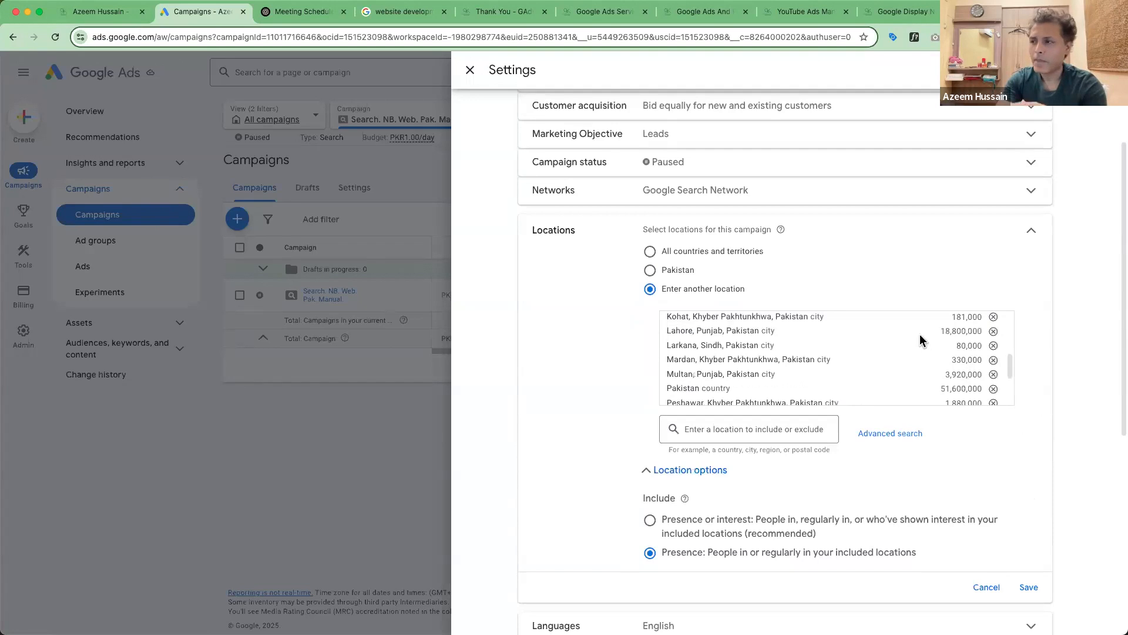
{"action": "scroll", "coordinate": [752, 382], "scroll_direction": "up", "scroll_amount": 1}
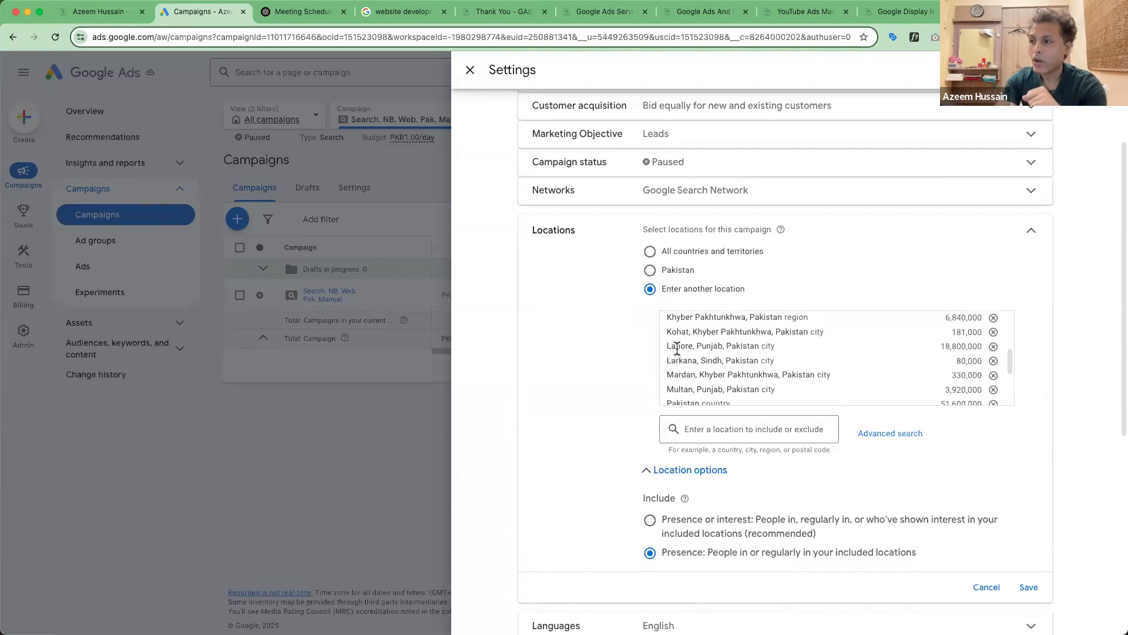
{"action": "left_click_drag", "start_coordinate": [671, 346], "coordinate": [767, 350]}
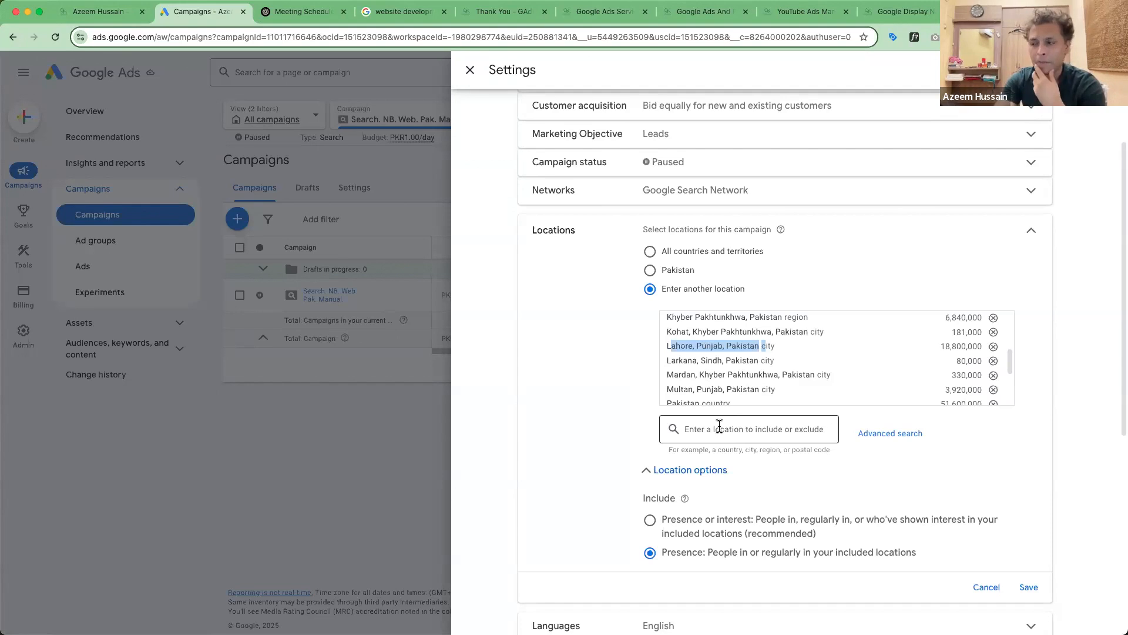
Search the locations for "Islam" and exclude the city Islamabad, Islamabad Capital Territory, Pakistan.
{"action": "left_click", "coordinate": [738, 430]}
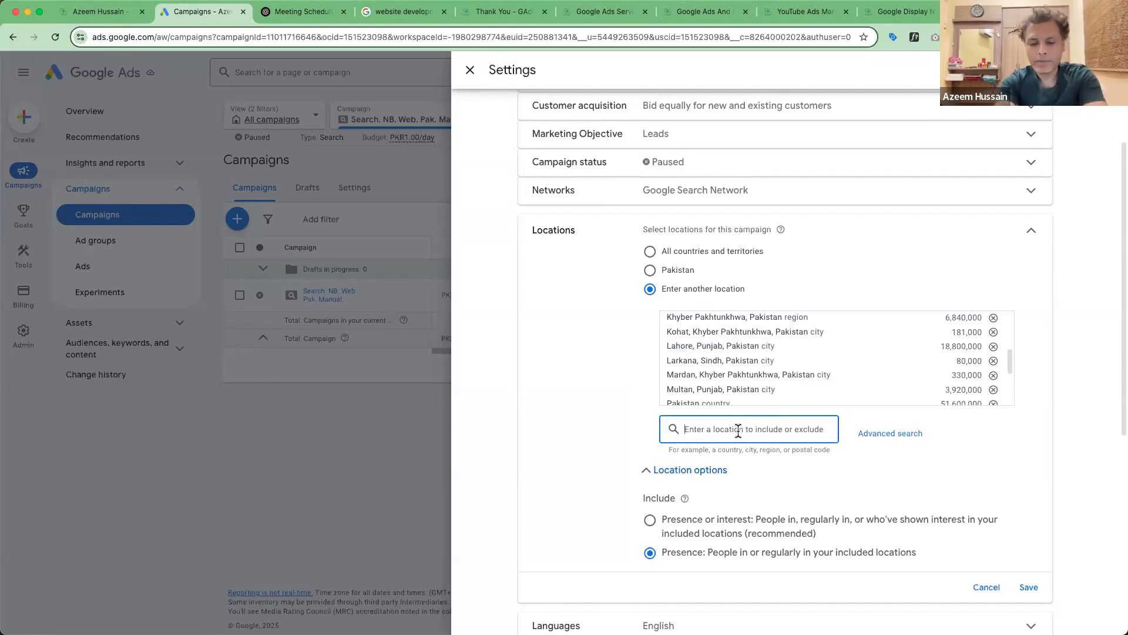
{"action": "type", "text": "Islam"}
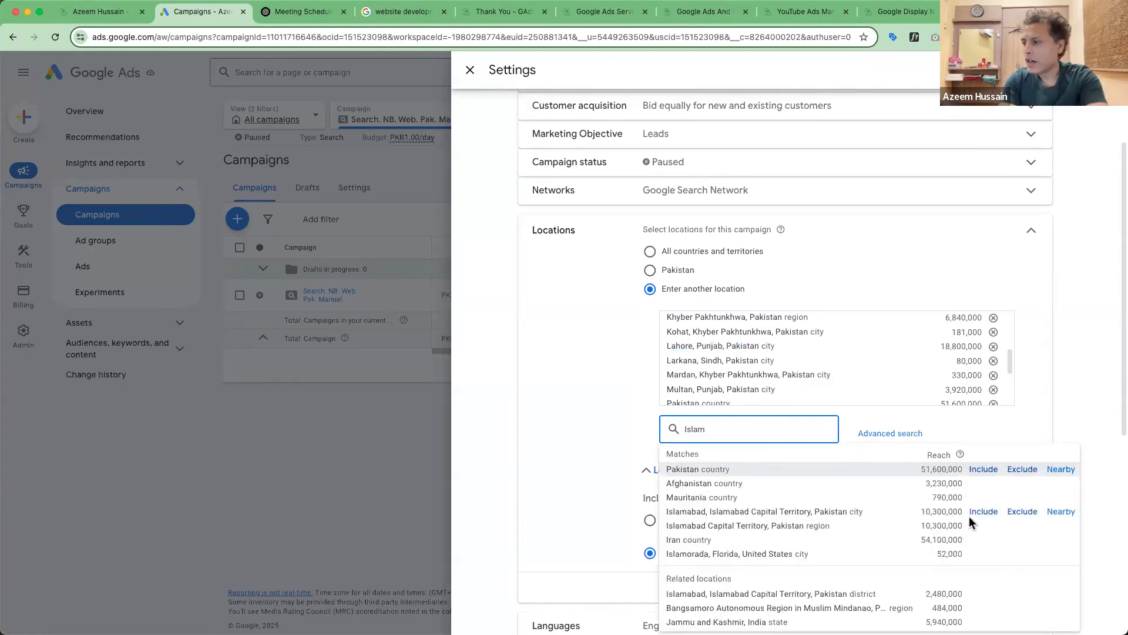
{"action": "left_click", "coordinate": [1024, 512]}
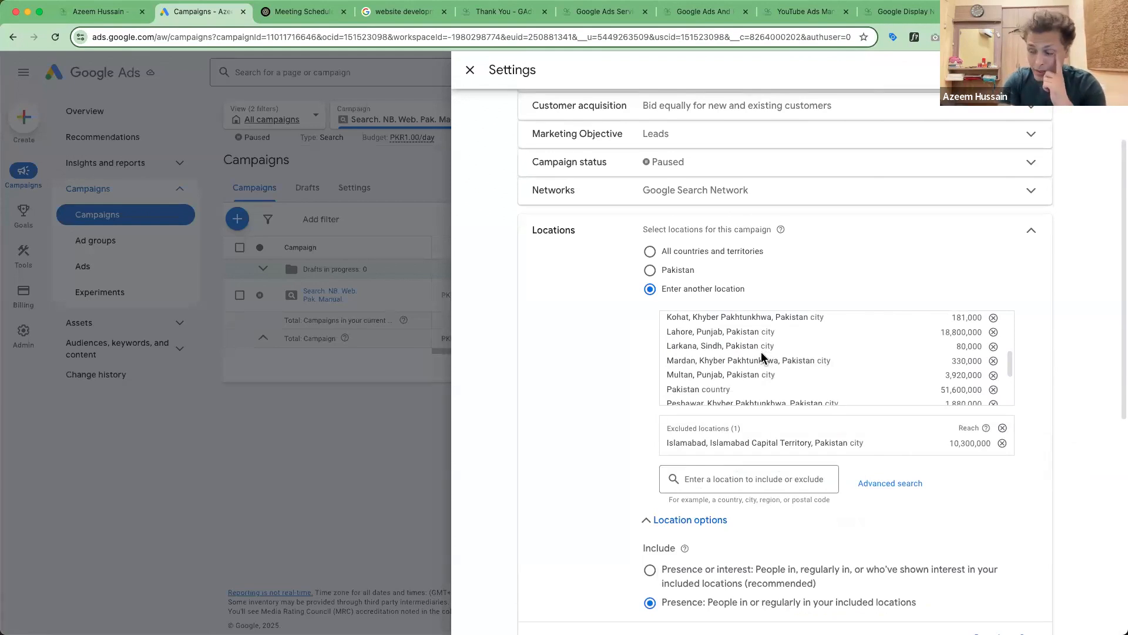
Clear all included locations from the campaign and include the country Pakistan instead.
{"action": "scroll", "coordinate": [697, 356], "scroll_direction": "down", "scroll_amount": 1}
{"action": "scroll", "coordinate": [697, 365], "scroll_direction": "up", "scroll_amount": 5}
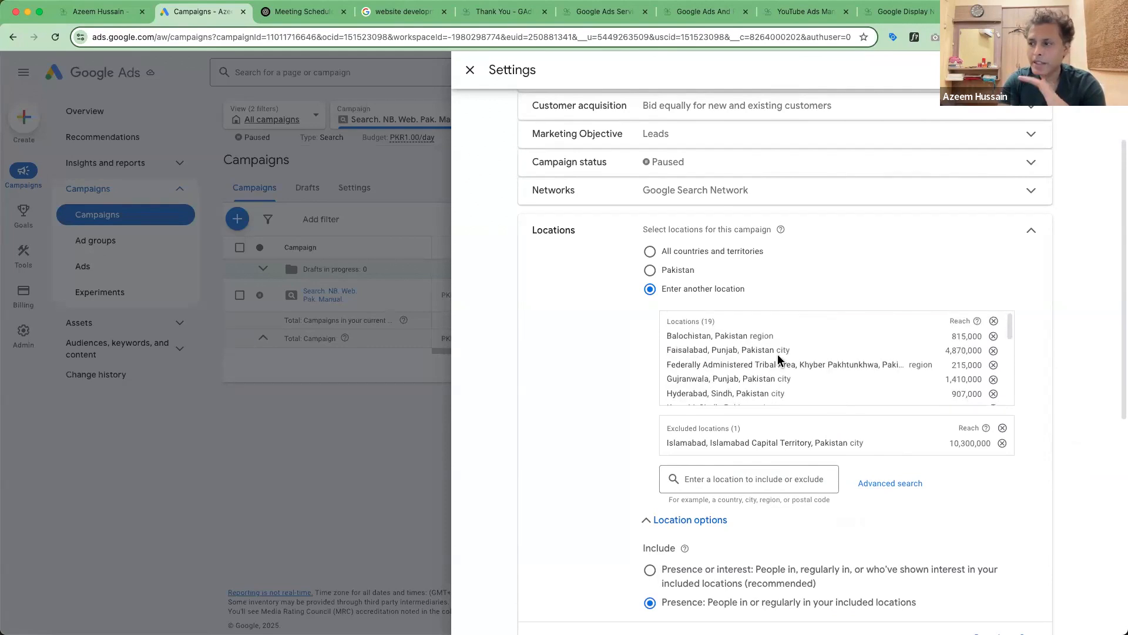
{"action": "scroll", "coordinate": [779, 359], "scroll_direction": "down", "scroll_amount": 3}
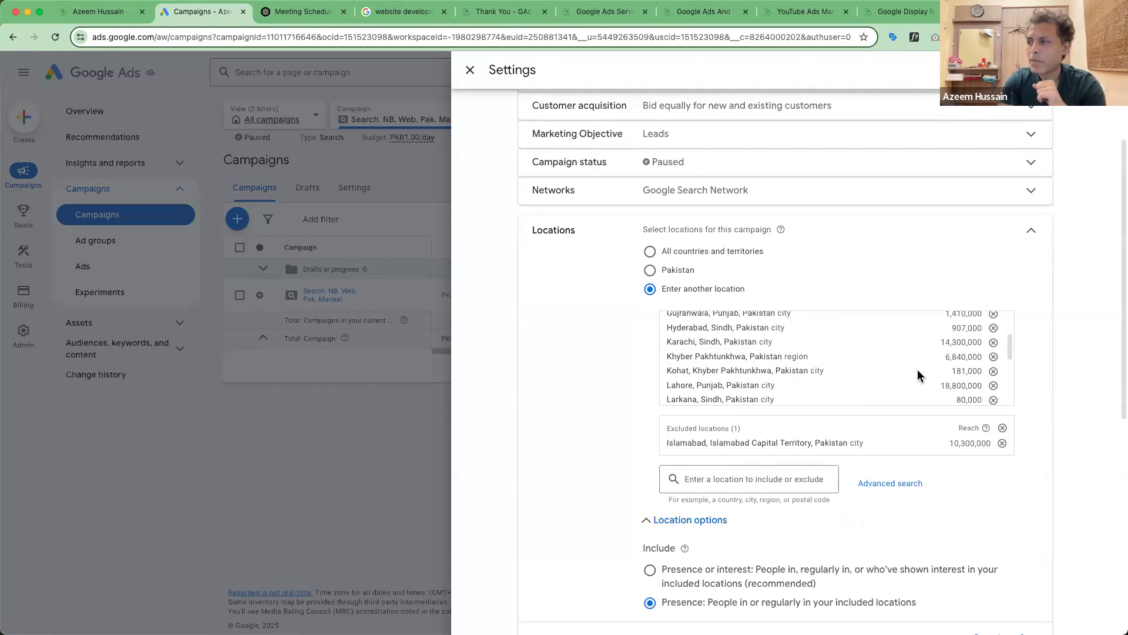
{"action": "scroll", "coordinate": [1011, 338], "scroll_direction": "up", "scroll_amount": 3}
{"action": "double_click", "coordinate": [994, 323]}
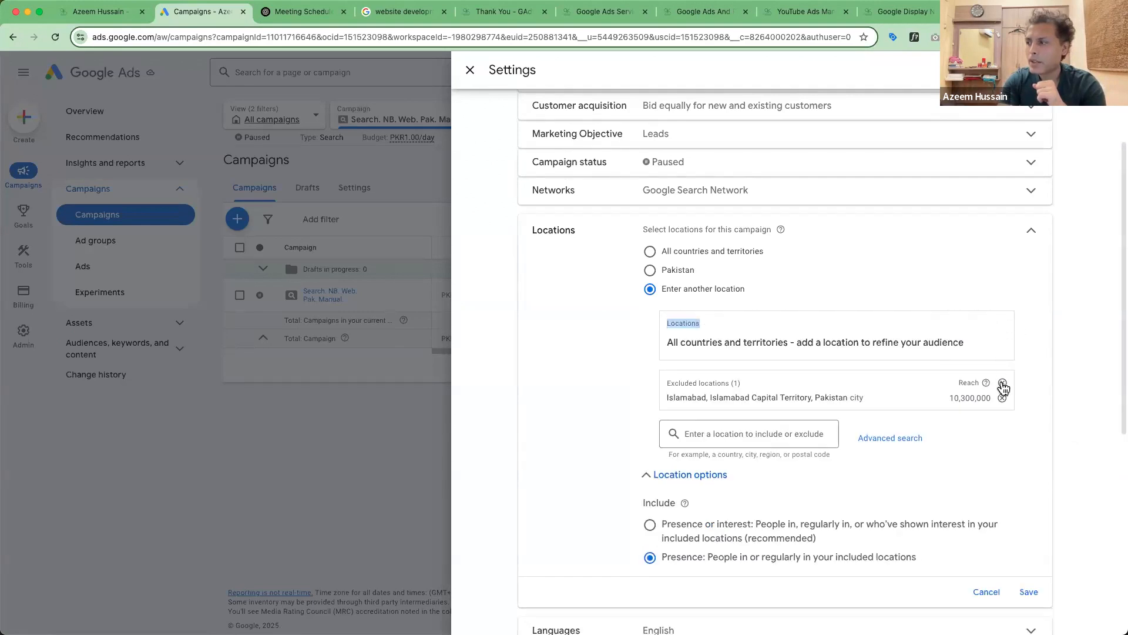
{"action": "left_click", "coordinate": [799, 435]}
{"action": "type", "text": "Pakistan"}
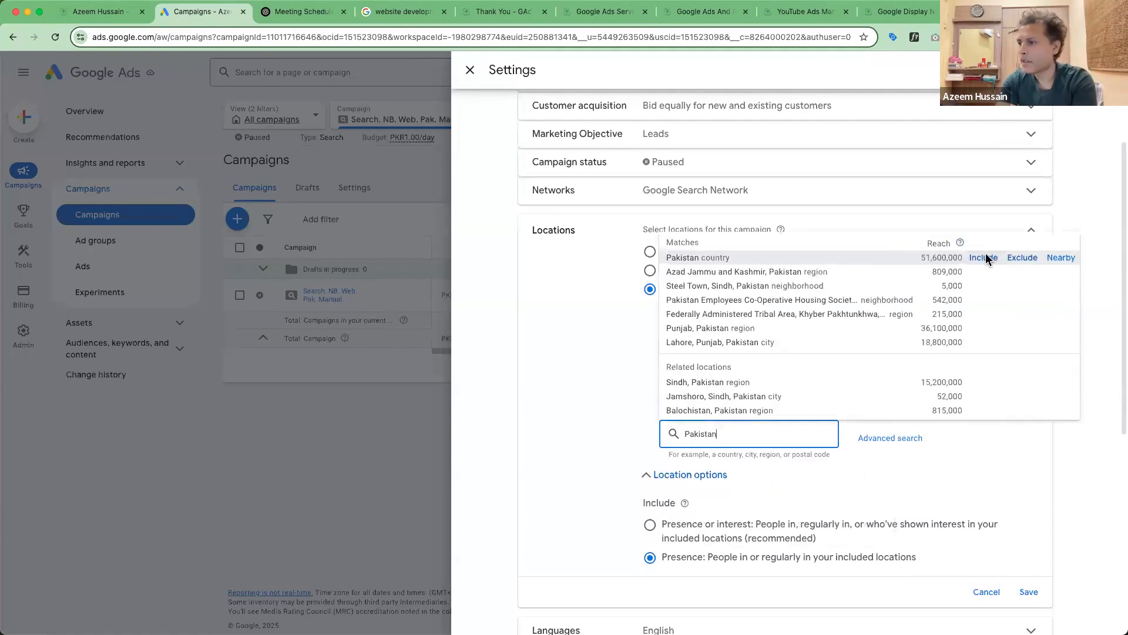
{"action": "left_click", "coordinate": [983, 257]}
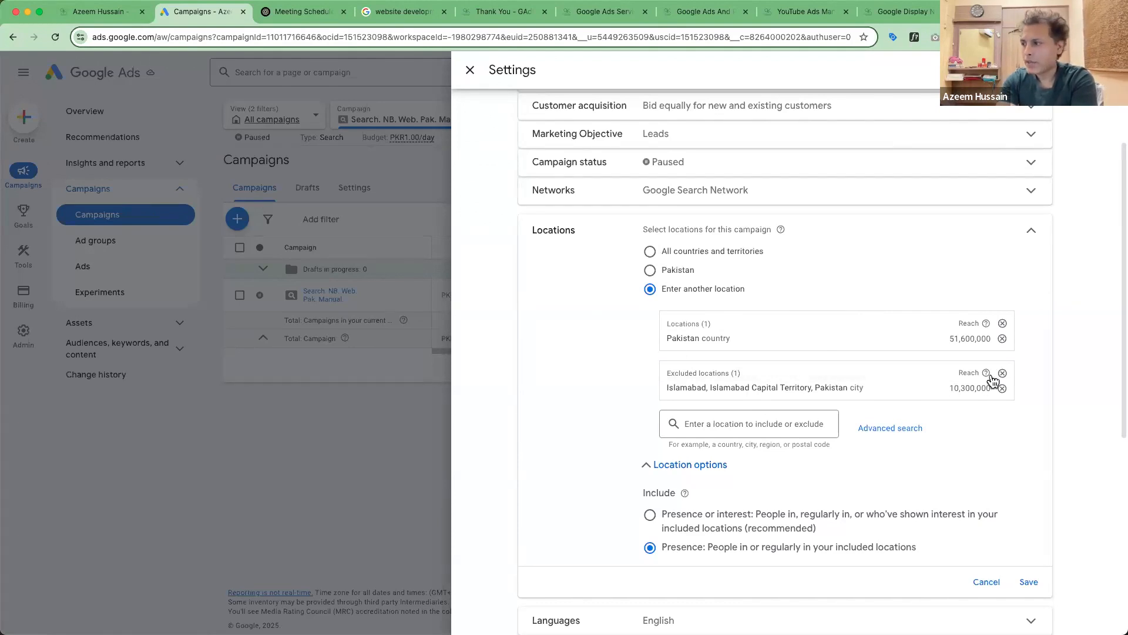
Exclude the cities Lahore, Punjab and Karachi, Sindh from the campaign's location targeting.
{"action": "left_click", "coordinate": [760, 418]}
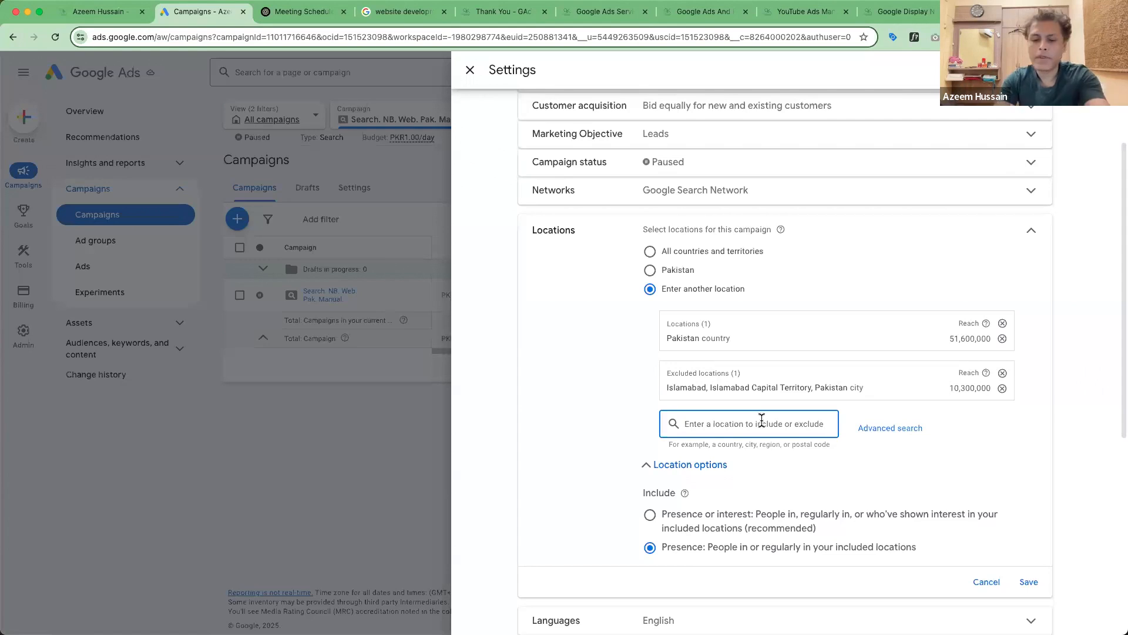
{"action": "type", "text": "Lahore"}
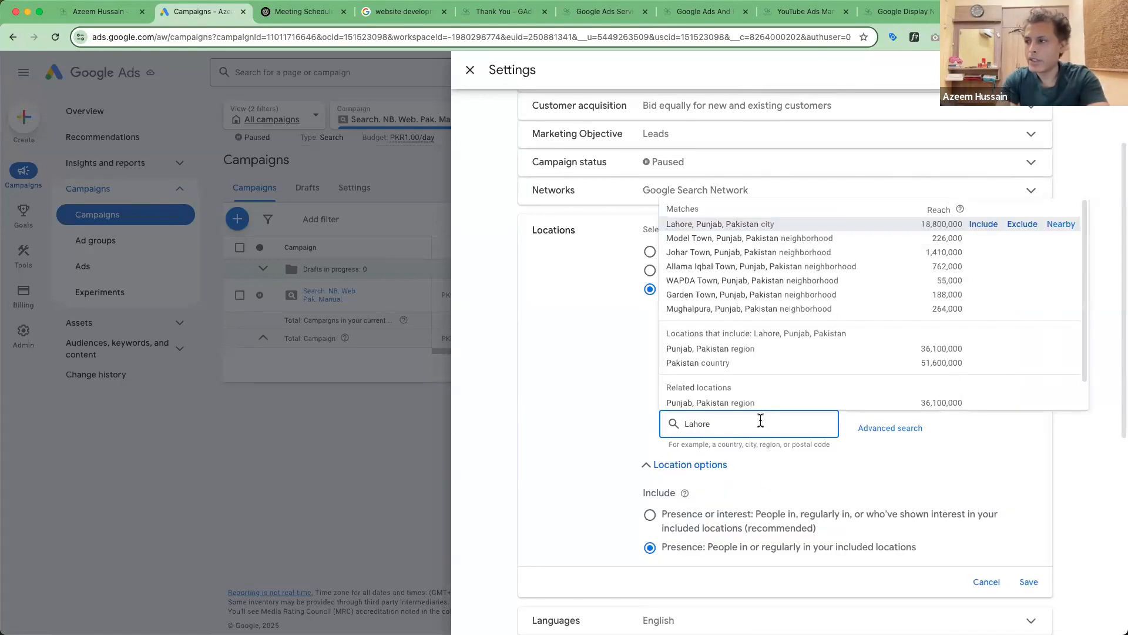
{"action": "left_click", "coordinate": [1028, 225]}
{"action": "left_click", "coordinate": [744, 442]}
{"action": "type", "text": "Karachi"}
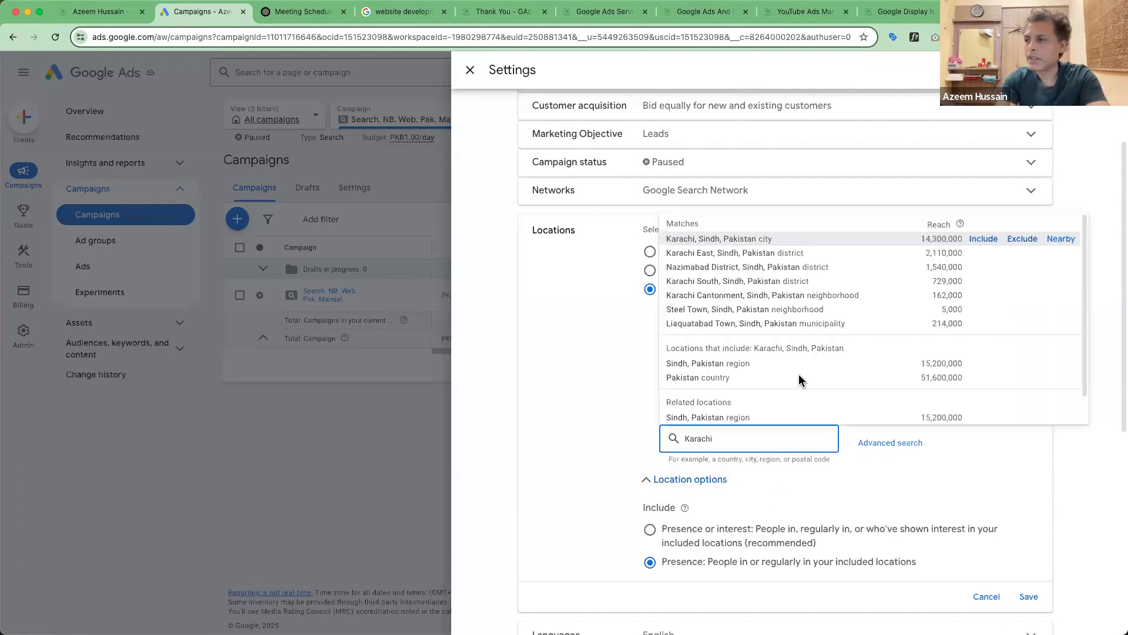
{"action": "left_click", "coordinate": [1023, 238]}
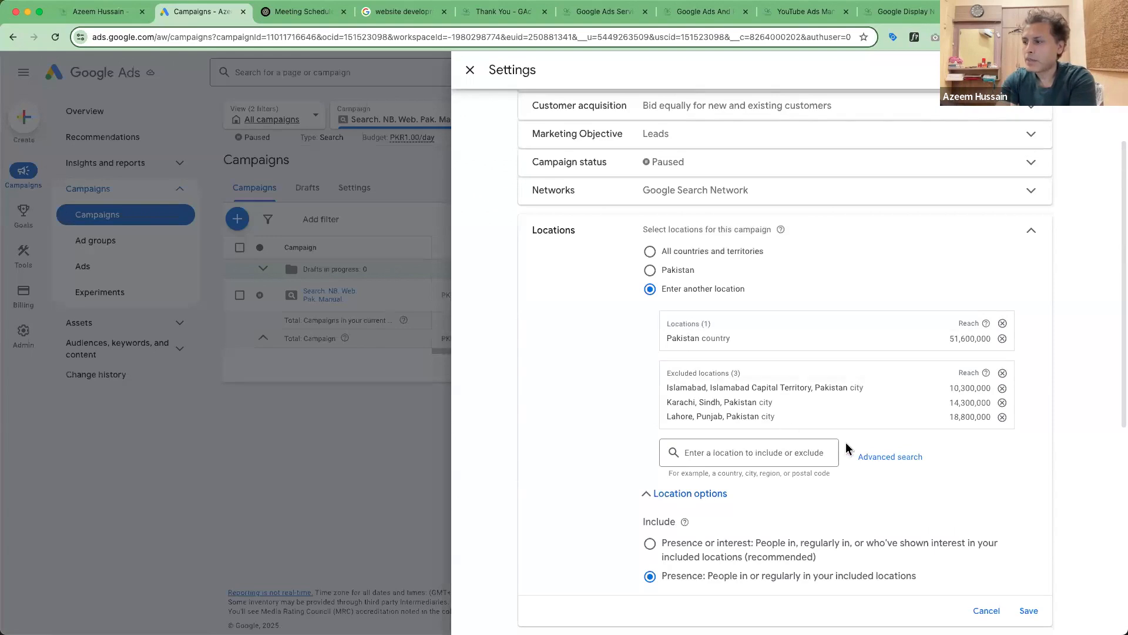
Add a 20-mile radius around Lahore City to the campaign's included locations using the advanced location search.
{"action": "left_click", "coordinate": [896, 458]}
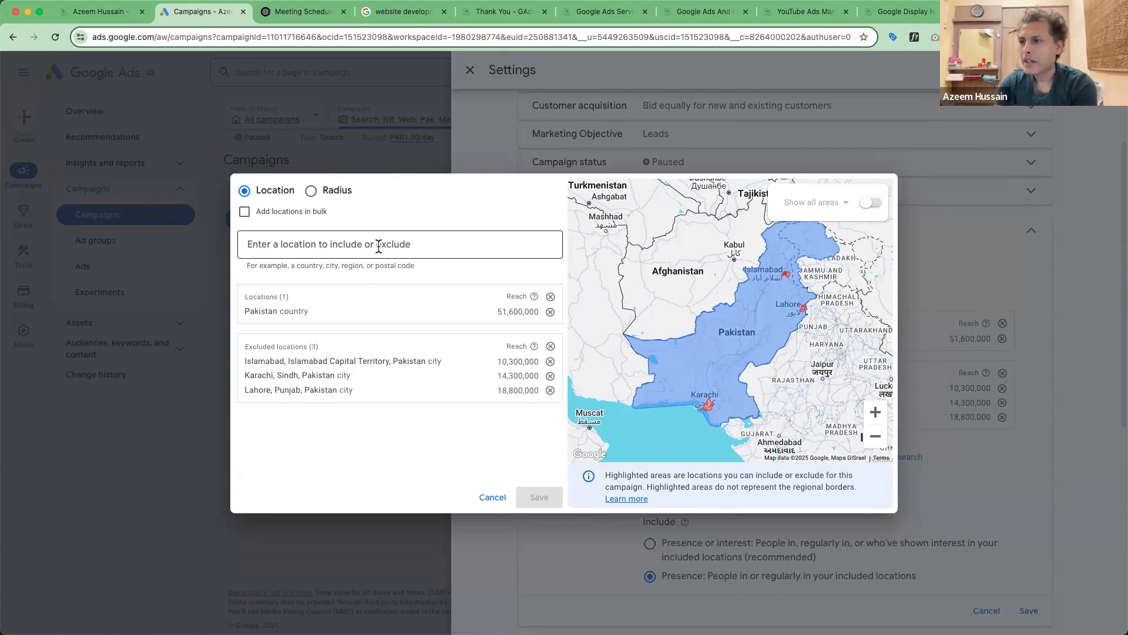
{"action": "left_click", "coordinate": [317, 196]}
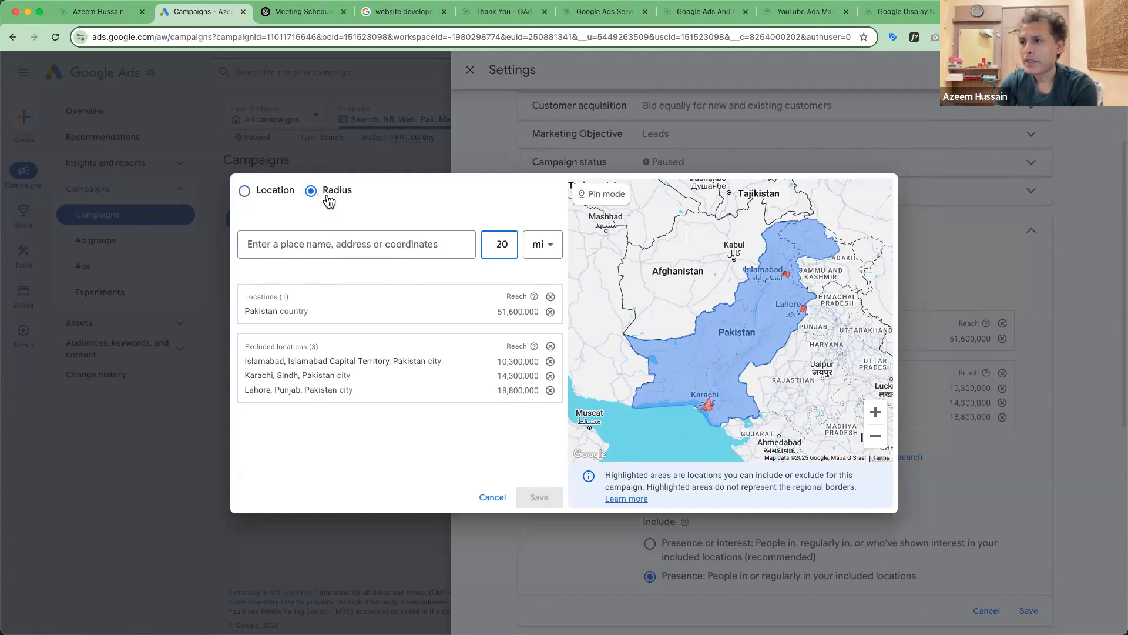
{"action": "left_click", "coordinate": [413, 245]}
{"action": "type", "text": "Lahore"}
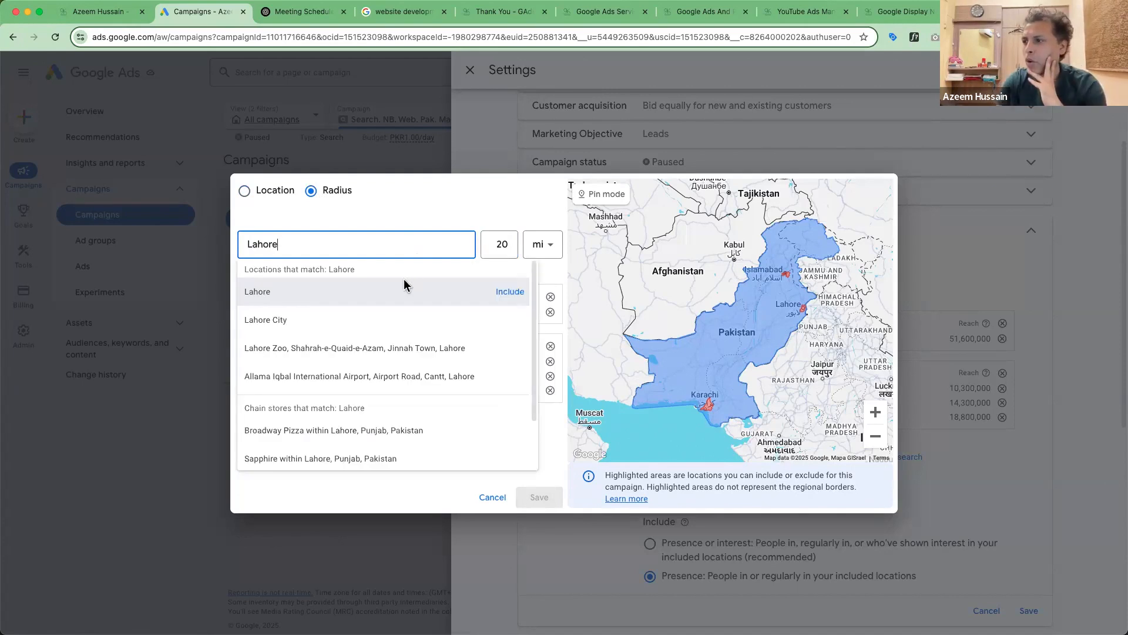
{"action": "left_click", "coordinate": [298, 321]}
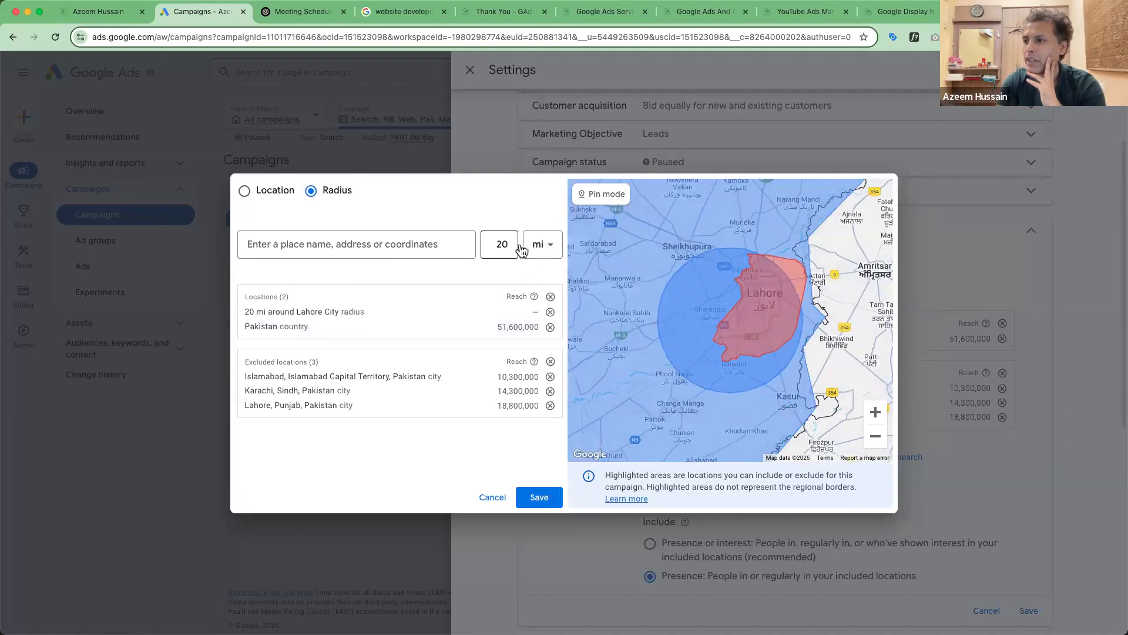
Include a 50-mile radius around a map pin dropped just east of Lahore, then discard the radius targeting changes.
{"action": "double_click", "coordinate": [499, 245]}
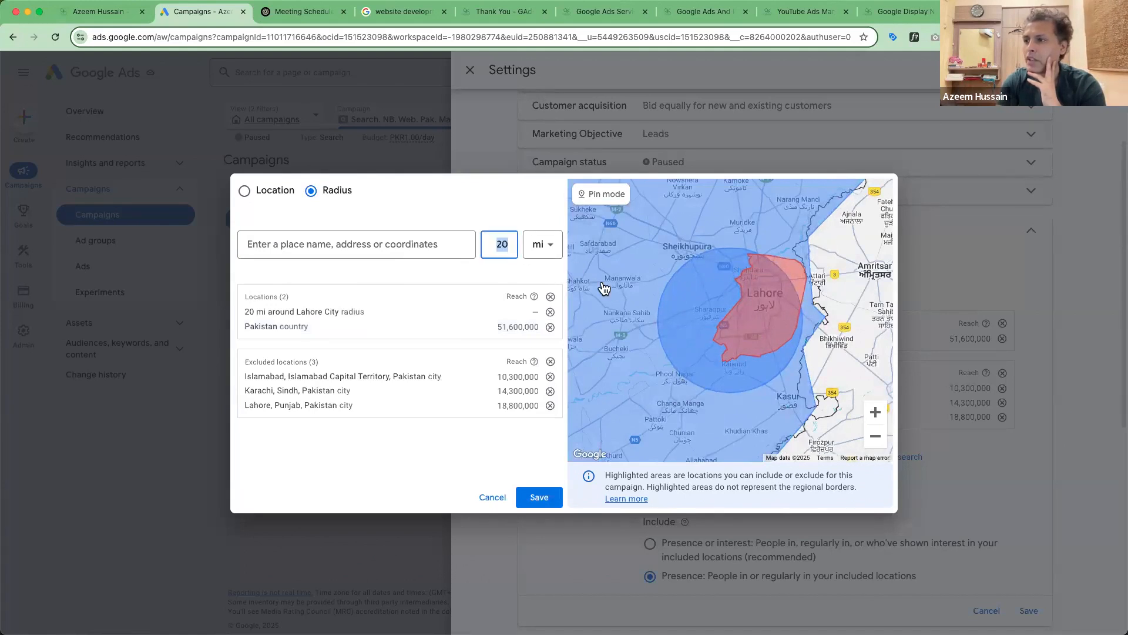
{"action": "type", "text": "50"}
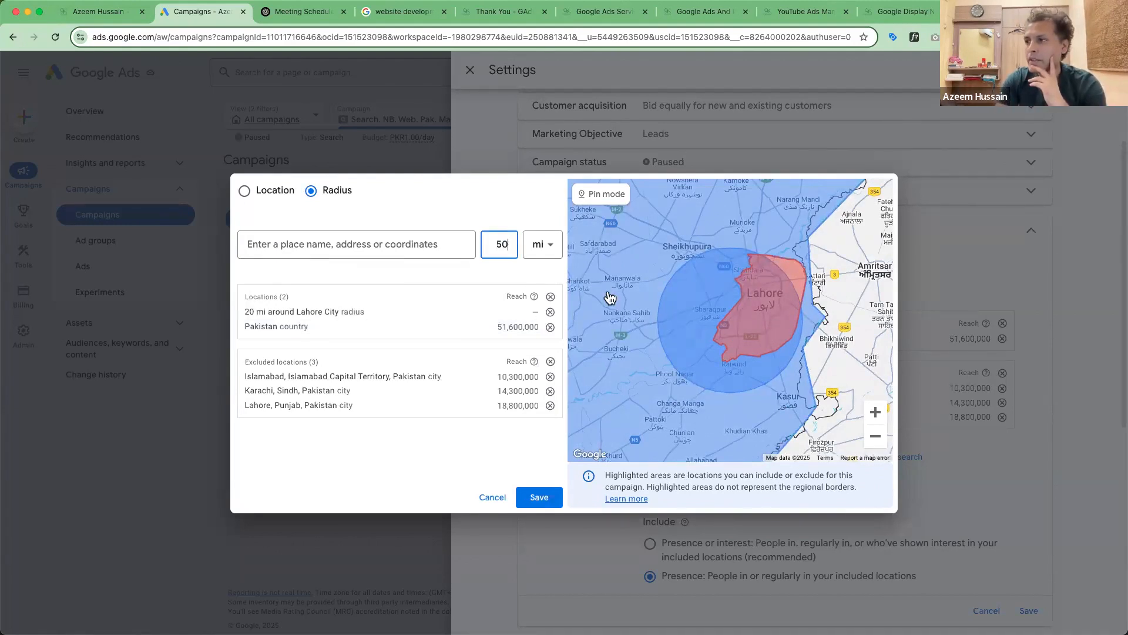
{"action": "left_click", "coordinate": [591, 194]}
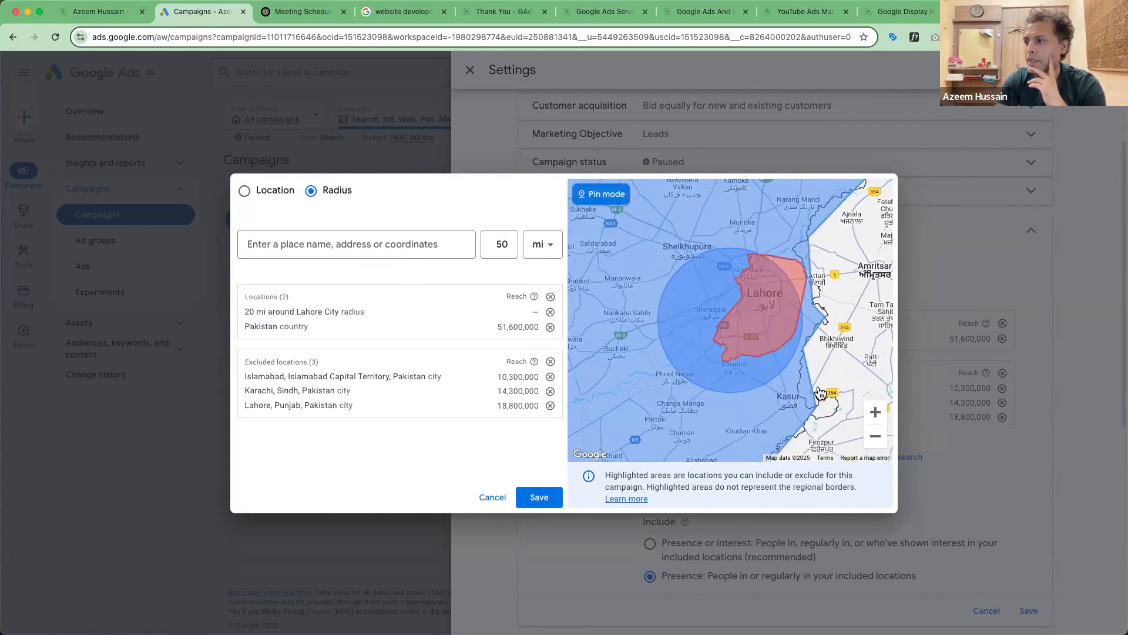
{"action": "left_click", "coordinate": [844, 352]}
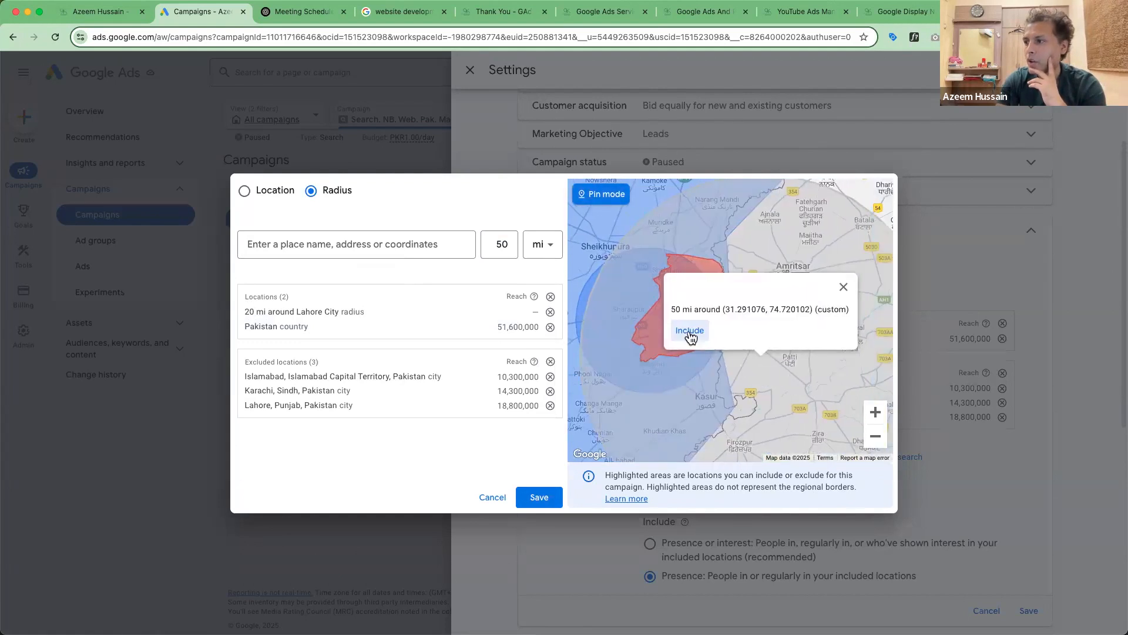
{"action": "left_click", "coordinate": [714, 331]}
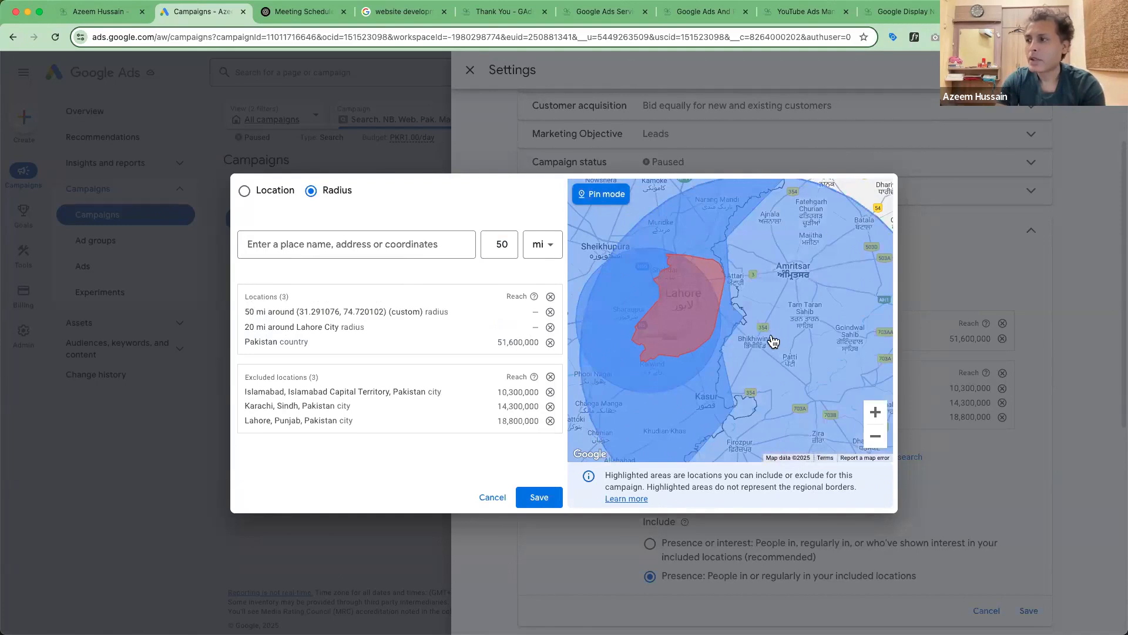
{"action": "scroll", "coordinate": [767, 340], "scroll_direction": "down", "scroll_amount": 2}
{"action": "scroll", "coordinate": [767, 340], "scroll_direction": "down", "scroll_amount": 3}
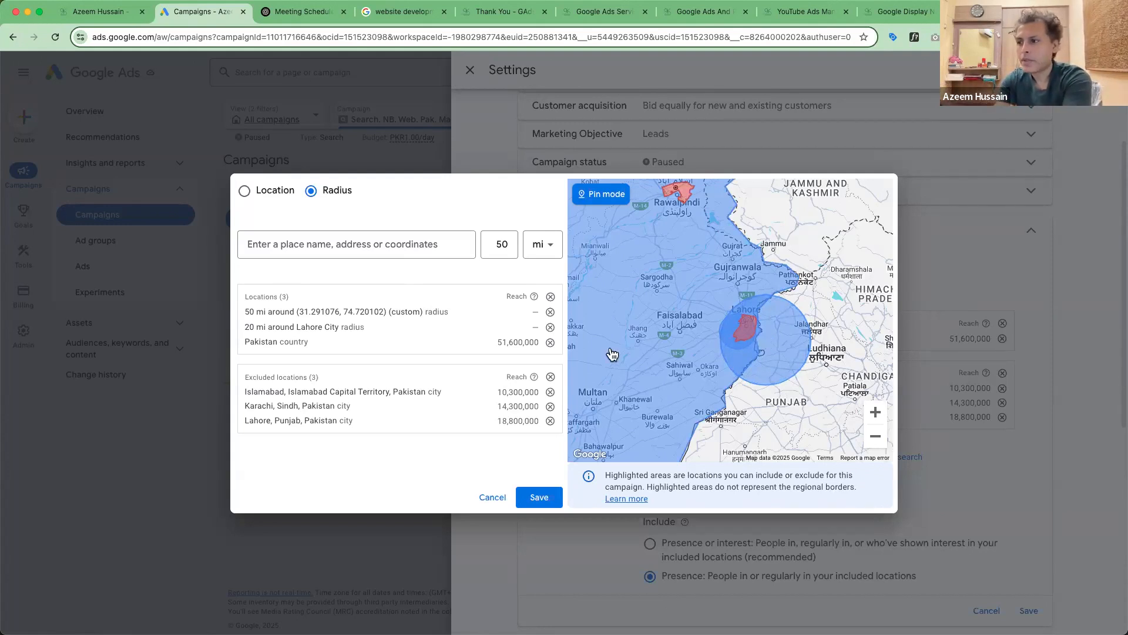
{"action": "left_click", "coordinate": [492, 497]}
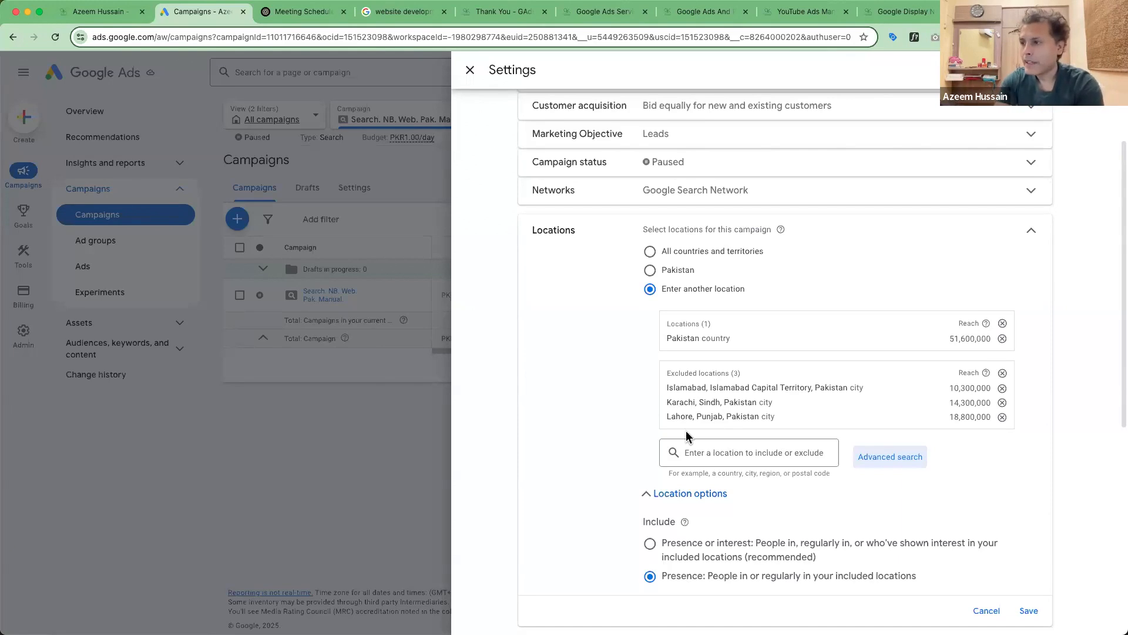
Review the campaign's IP exclusions setting, including its address entry field and format examples, and collapse it.
{"action": "scroll", "coordinate": [685, 430], "scroll_direction": "down", "scroll_amount": 1}
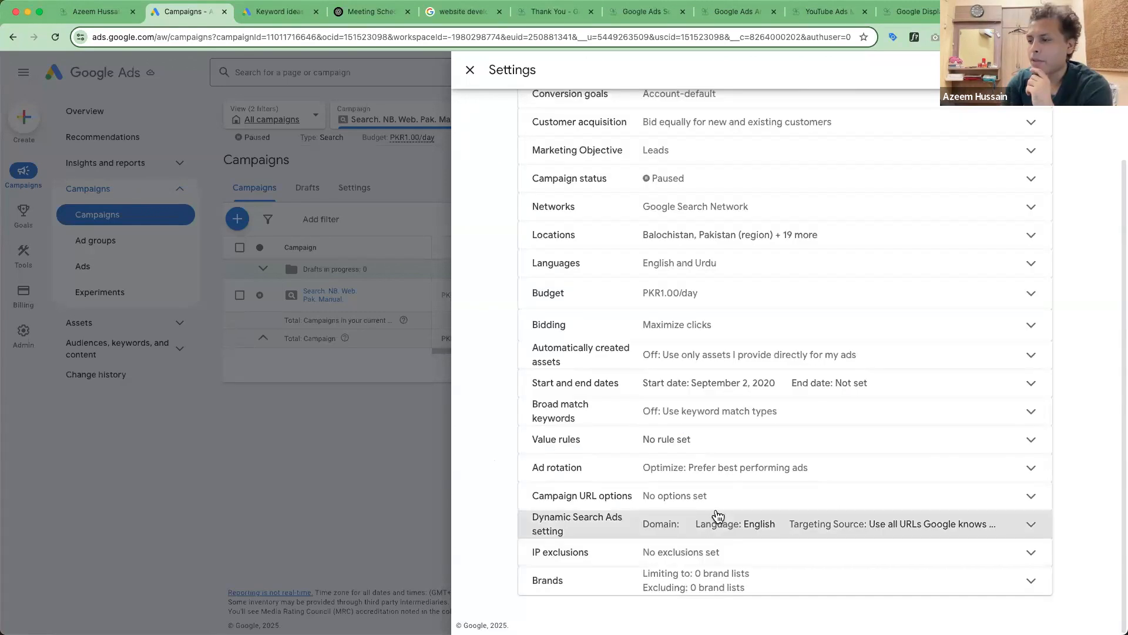
{"action": "left_click", "coordinate": [752, 550]}
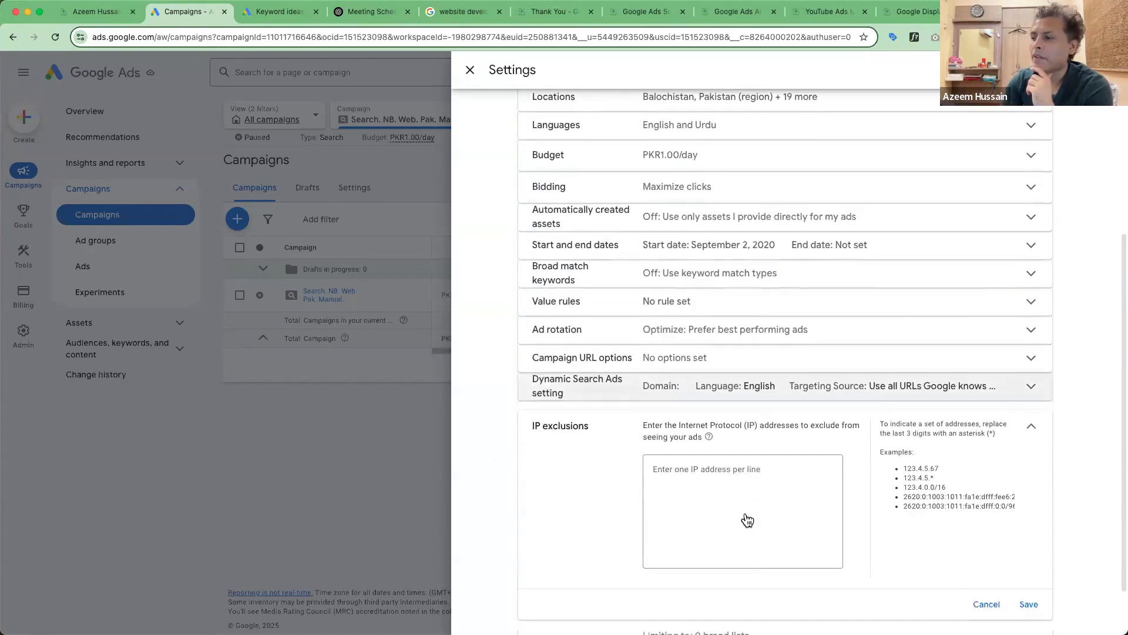
{"action": "scroll", "coordinate": [748, 520], "scroll_direction": "down", "scroll_amount": 1}
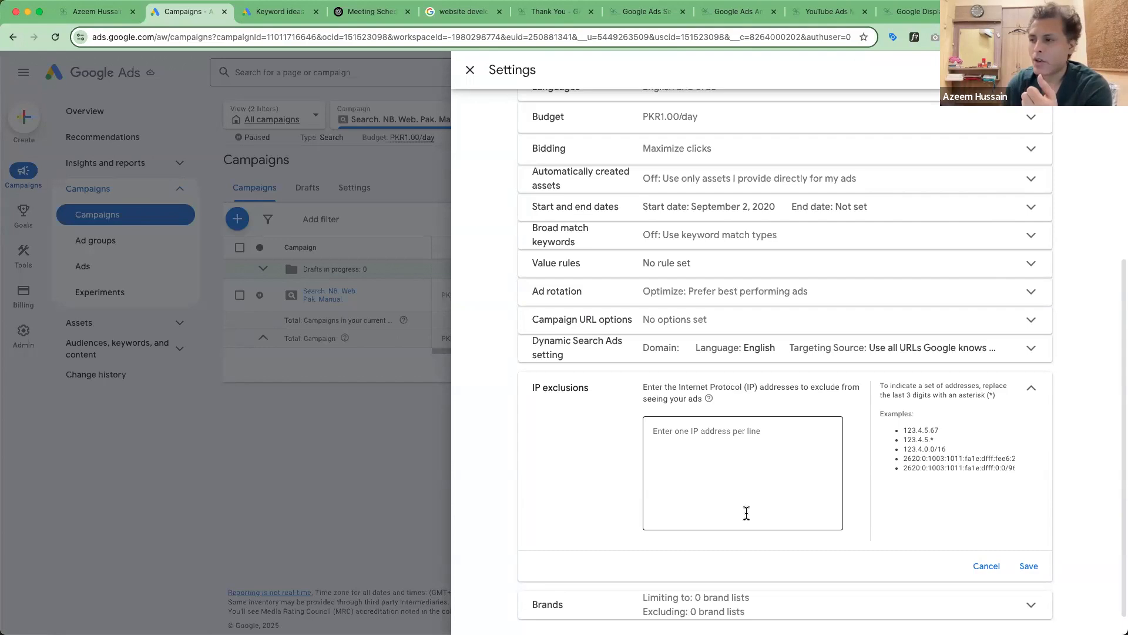
{"action": "left_click", "coordinate": [734, 451]}
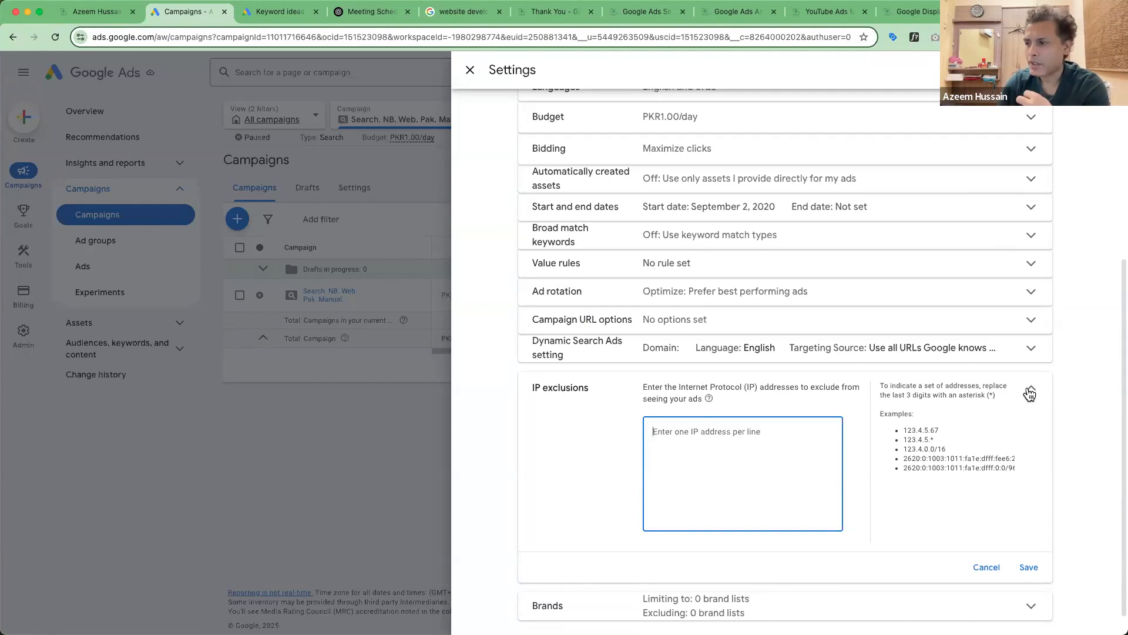
{"action": "left_click_drag", "start_coordinate": [533, 388], "coordinate": [788, 401]}
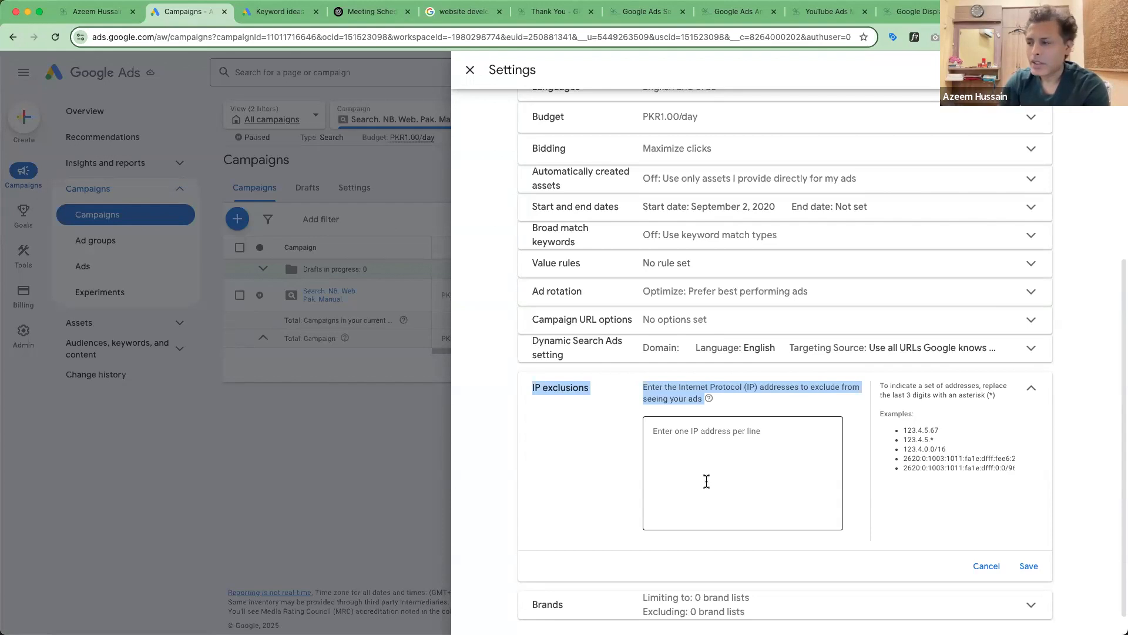
{"action": "left_click", "coordinate": [605, 450]}
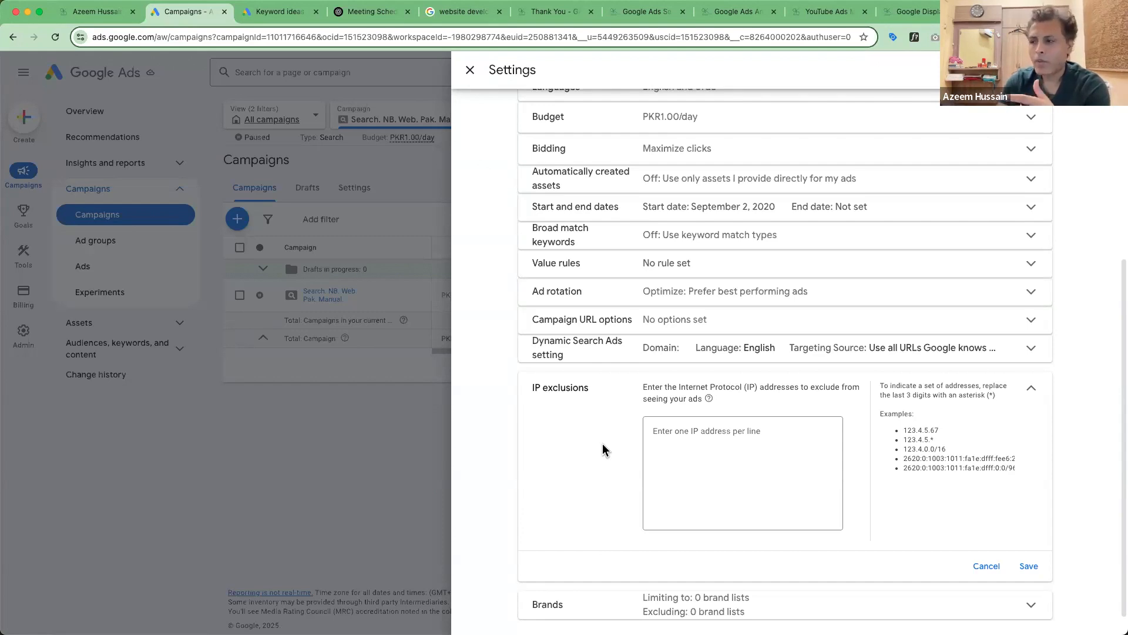
{"action": "left_click", "coordinate": [1035, 392]}
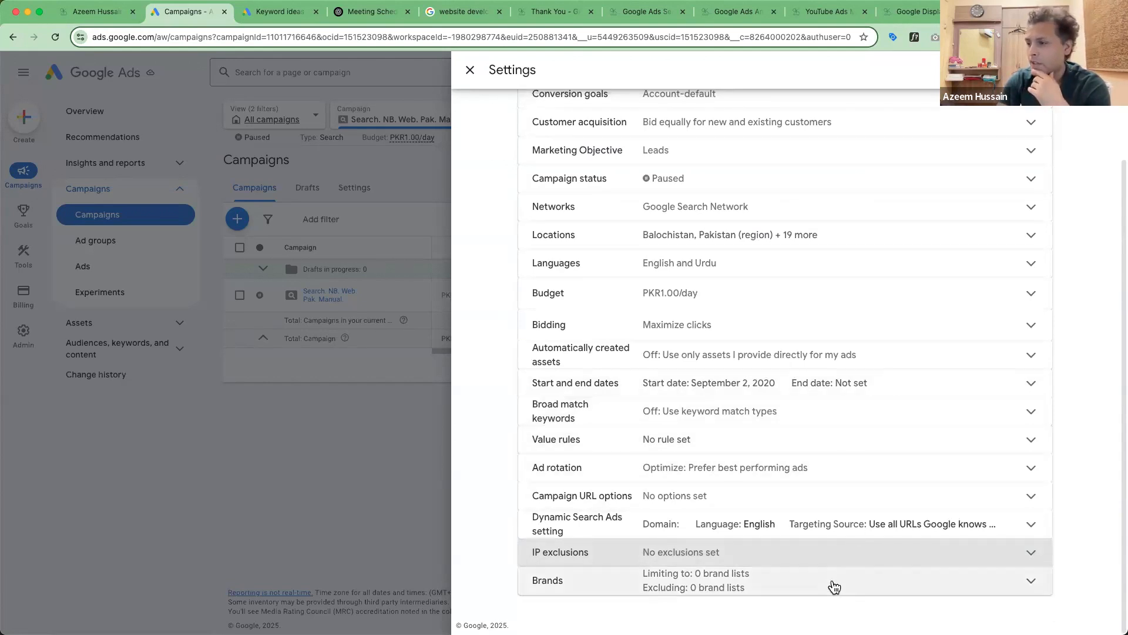
Review the brand inclusions and brand exclusions options in the campaign's Brands setting, and collapse it.
{"action": "left_click", "coordinate": [760, 584]}
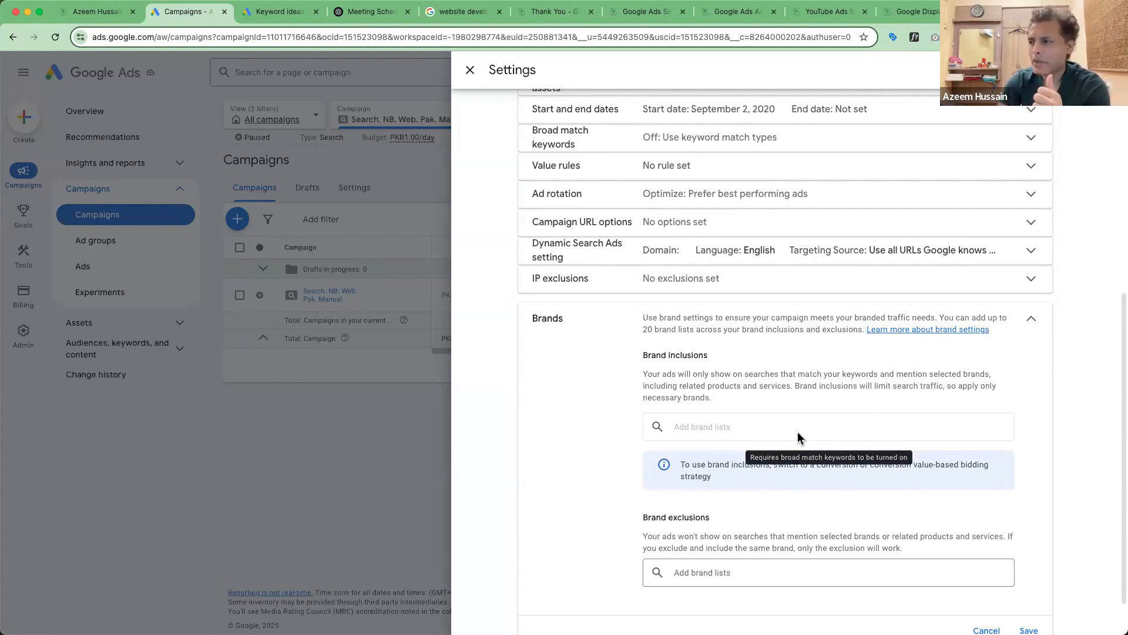
{"action": "left_click_drag", "start_coordinate": [640, 524], "coordinate": [722, 521]}
{"action": "left_click", "coordinate": [684, 524]}
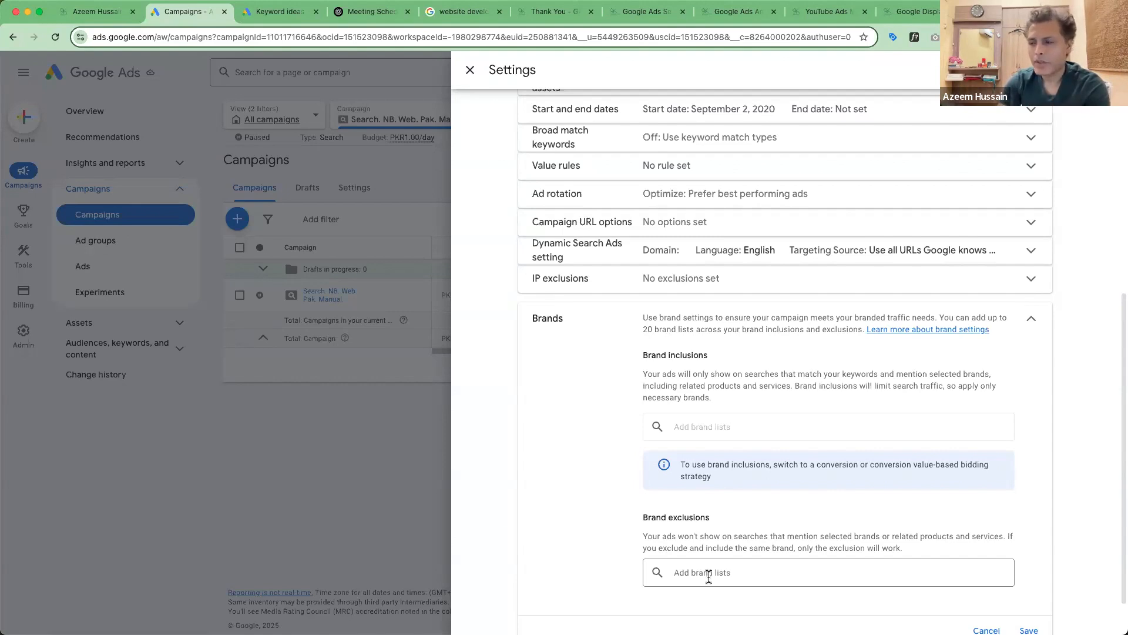
{"action": "left_click", "coordinate": [709, 574]}
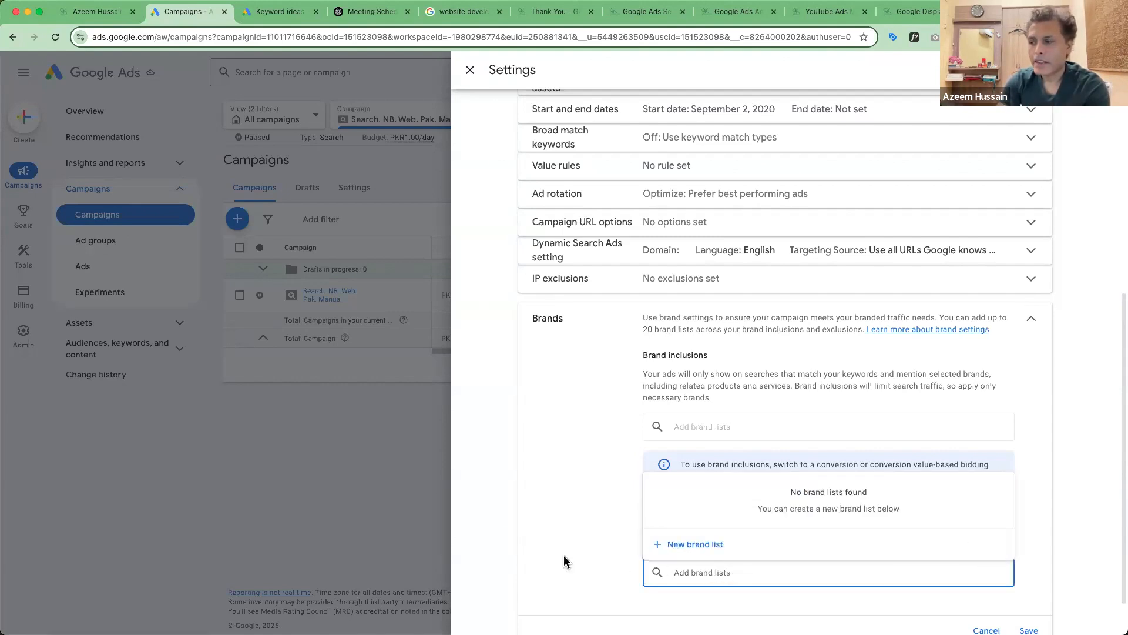
{"action": "left_click", "coordinate": [523, 548]}
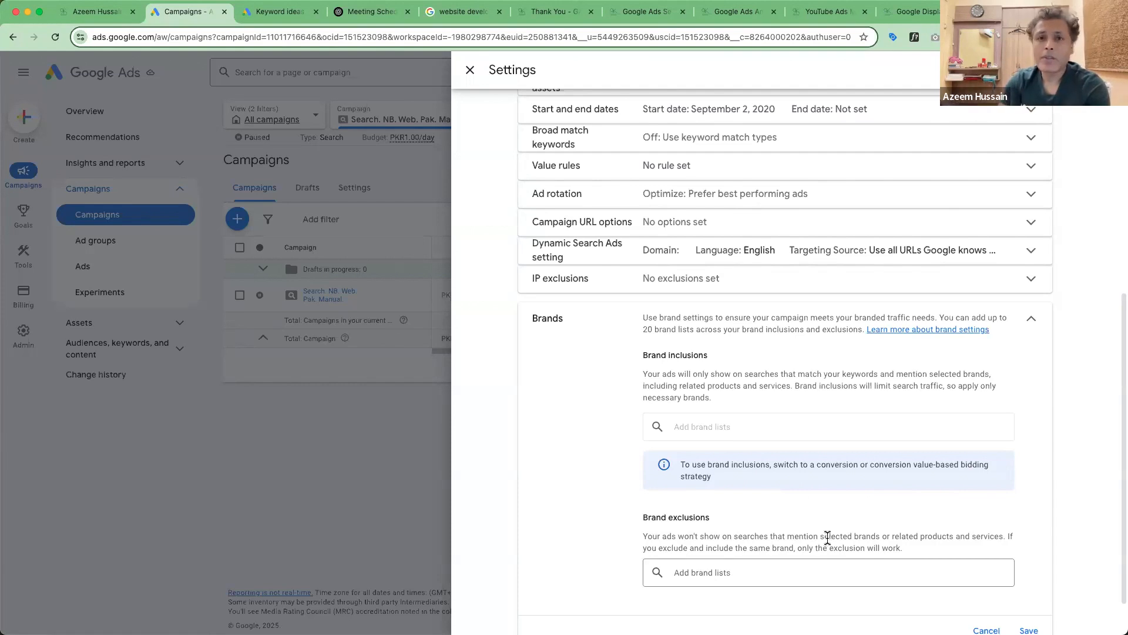
{"action": "mouse_move", "coordinate": [861, 442]}
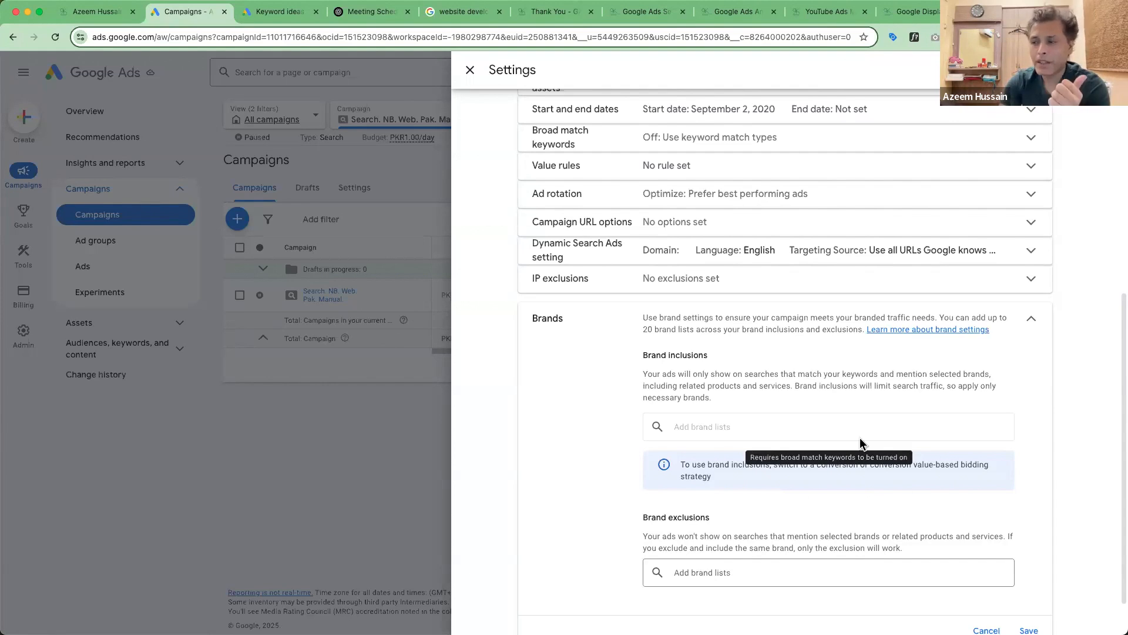
{"action": "left_click", "coordinate": [1037, 327]}
{"action": "scroll", "coordinate": [633, 423], "scroll_direction": "up", "scroll_amount": 2}
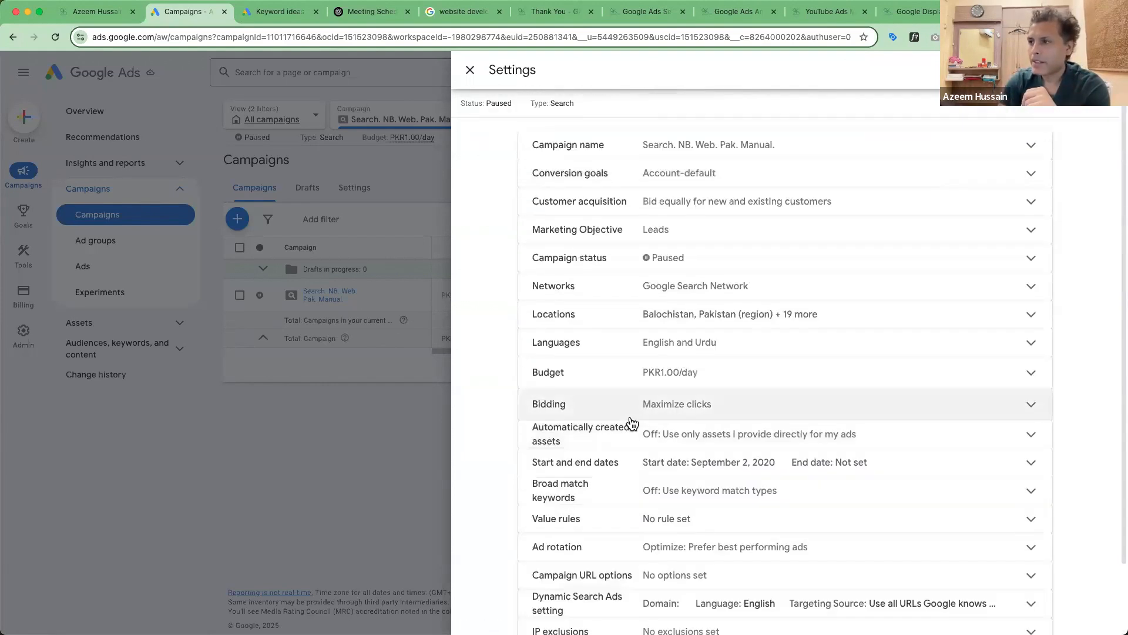